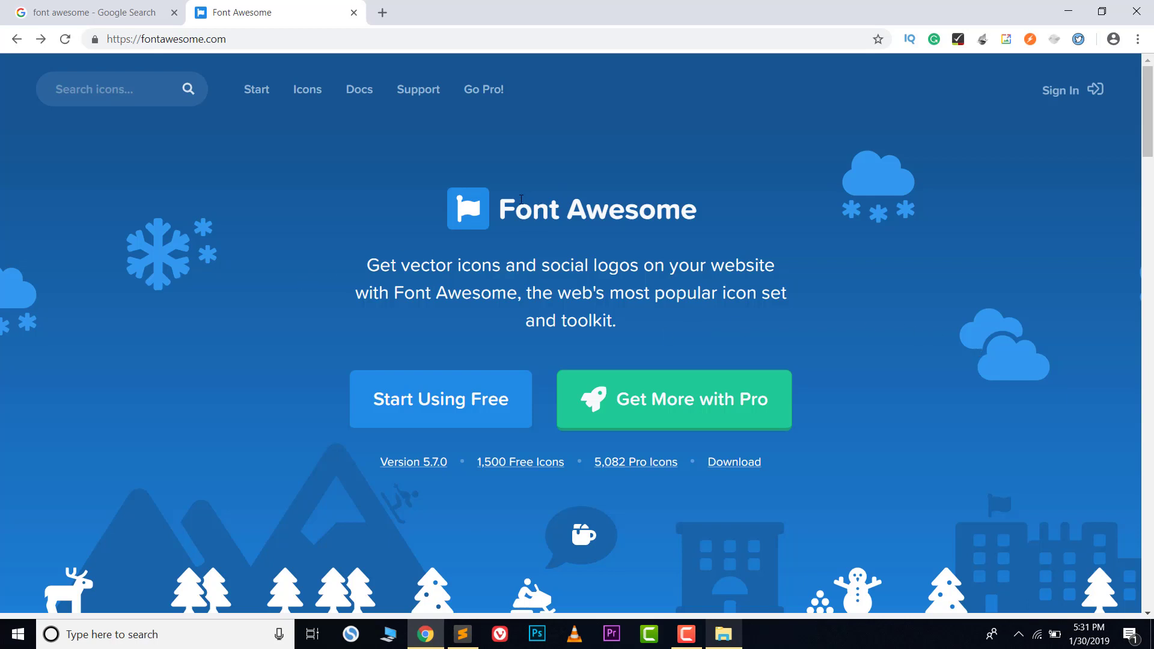
Step: Highlight the Font Awesome heading and the site's web address, then clear both selections
{"action": "left_click_drag", "start_coordinate": [504, 209], "coordinate": [712, 235]}
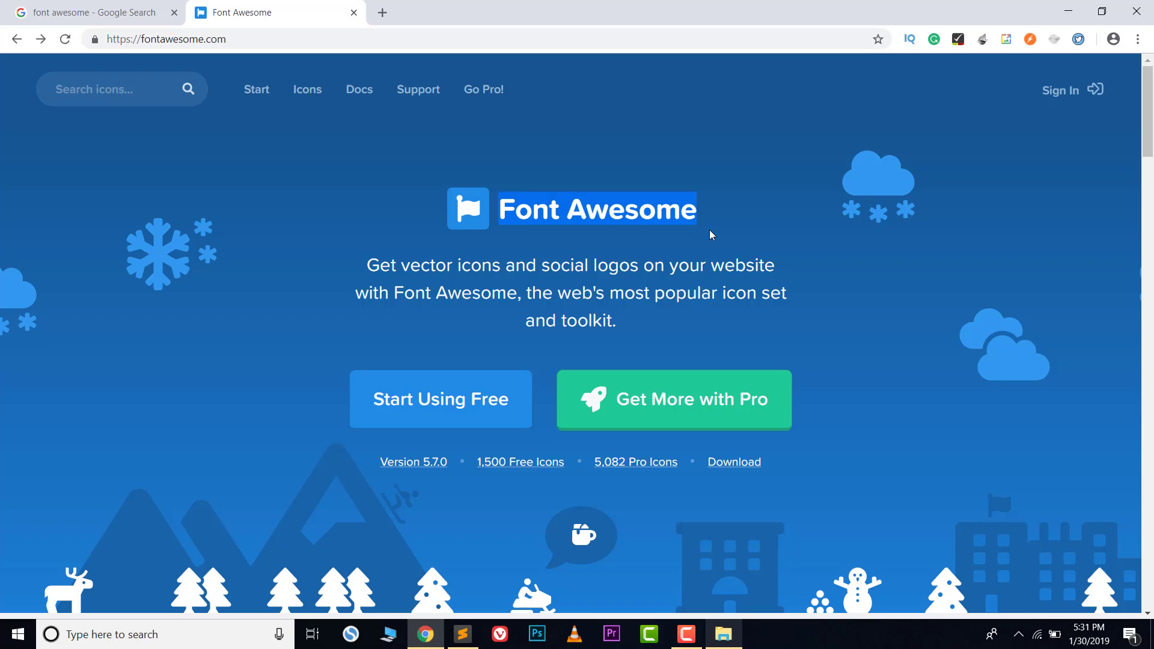
{"action": "scroll", "coordinate": [709, 229], "scroll_direction": "down", "scroll_amount": 15}
{"action": "scroll", "coordinate": [714, 239], "scroll_direction": "up", "scroll_amount": 20}
{"action": "left_click_drag", "start_coordinate": [260, 35], "coordinate": [115, 40]}
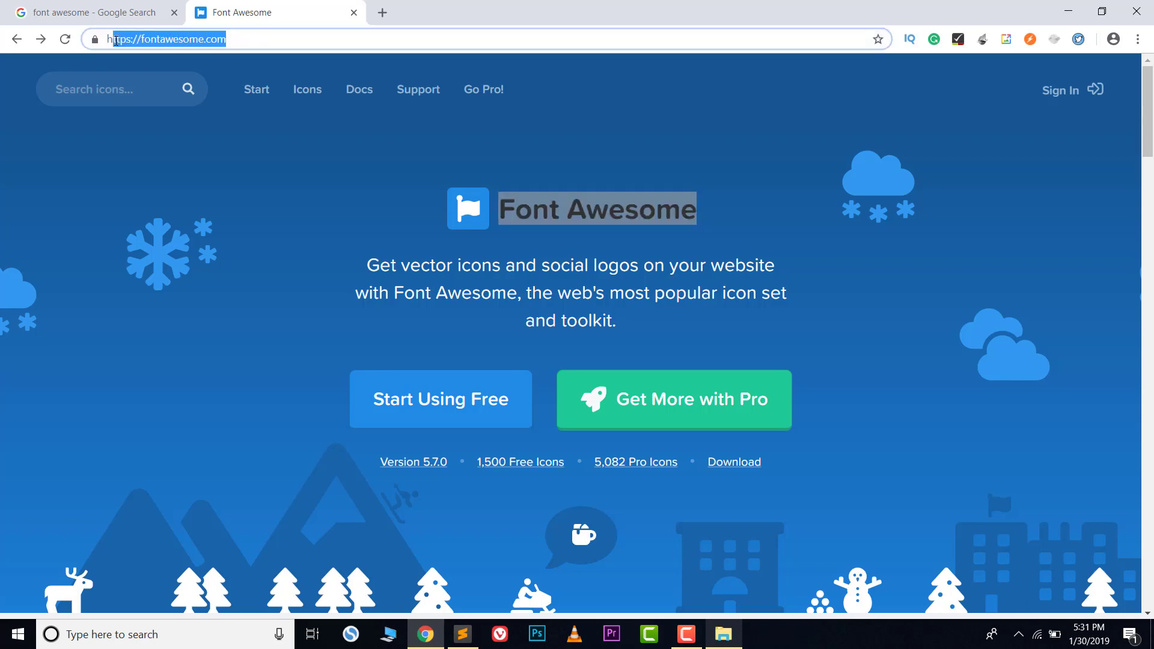
{"action": "left_click", "coordinate": [390, 218]}
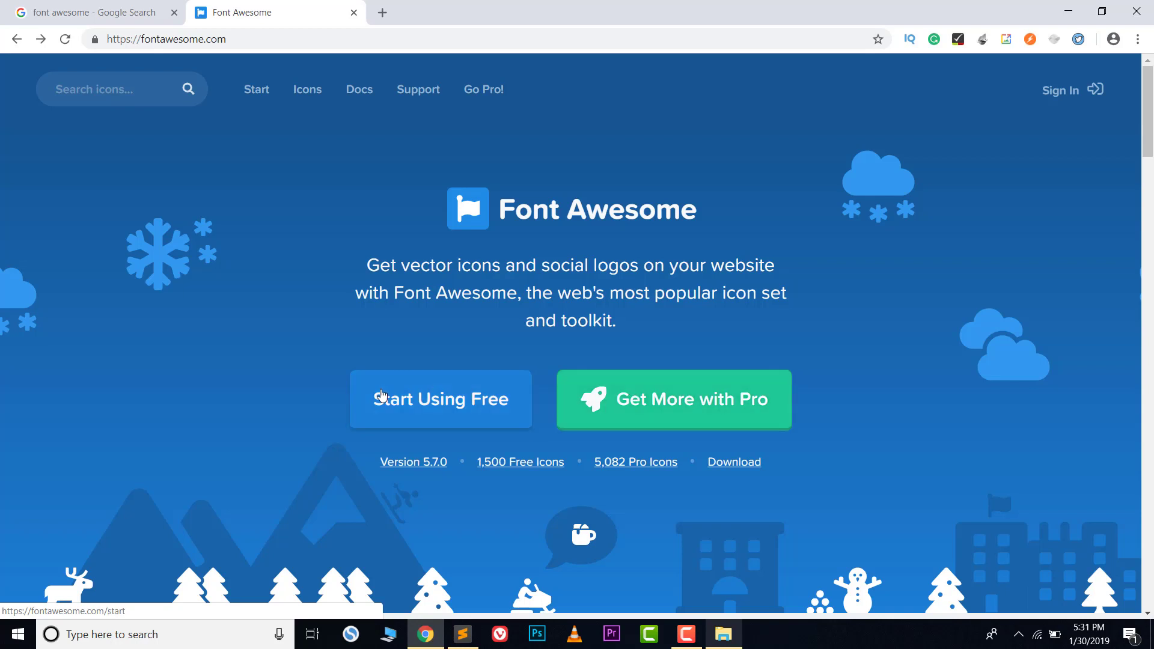
Step: Open the free Start page, select its CDN stylesheet link code, then scroll to Other Ways to Use
{"action": "left_click", "coordinate": [437, 408]}
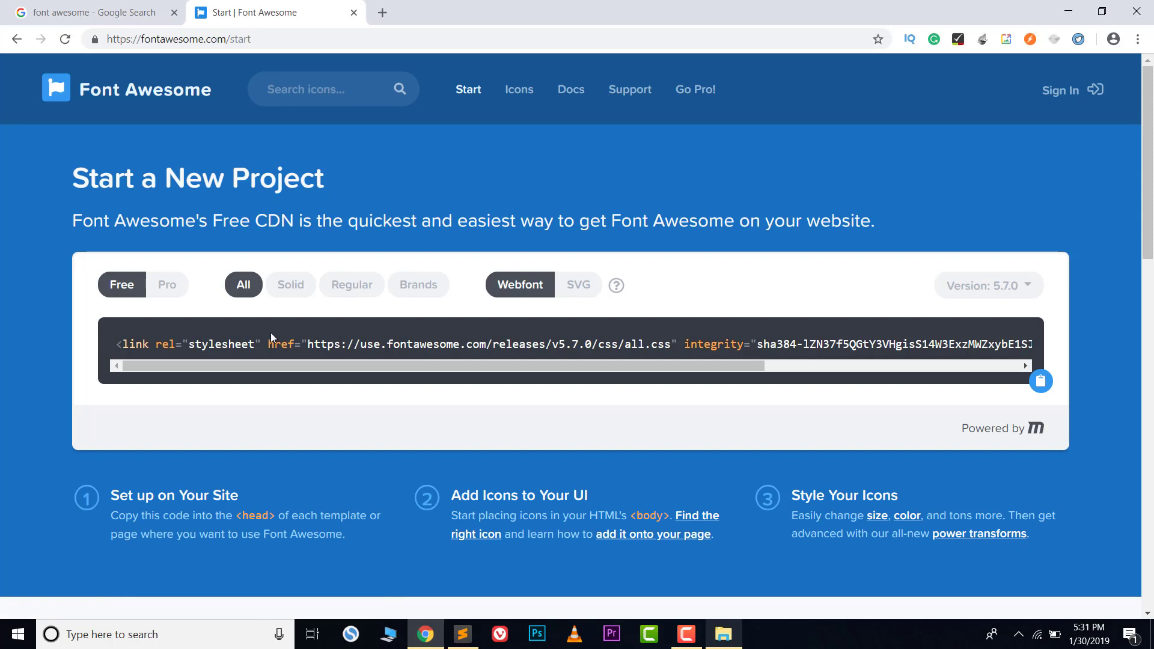
{"action": "mouse_move", "coordinate": [158, 363]}
{"action": "left_mouse_down"}
{"action": "mouse_move", "coordinate": [586, 370]}
{"action": "mouse_move", "coordinate": [154, 366]}
{"action": "left_mouse_up"}
{"action": "left_click_drag", "start_coordinate": [117, 344], "coordinate": [1041, 336]}
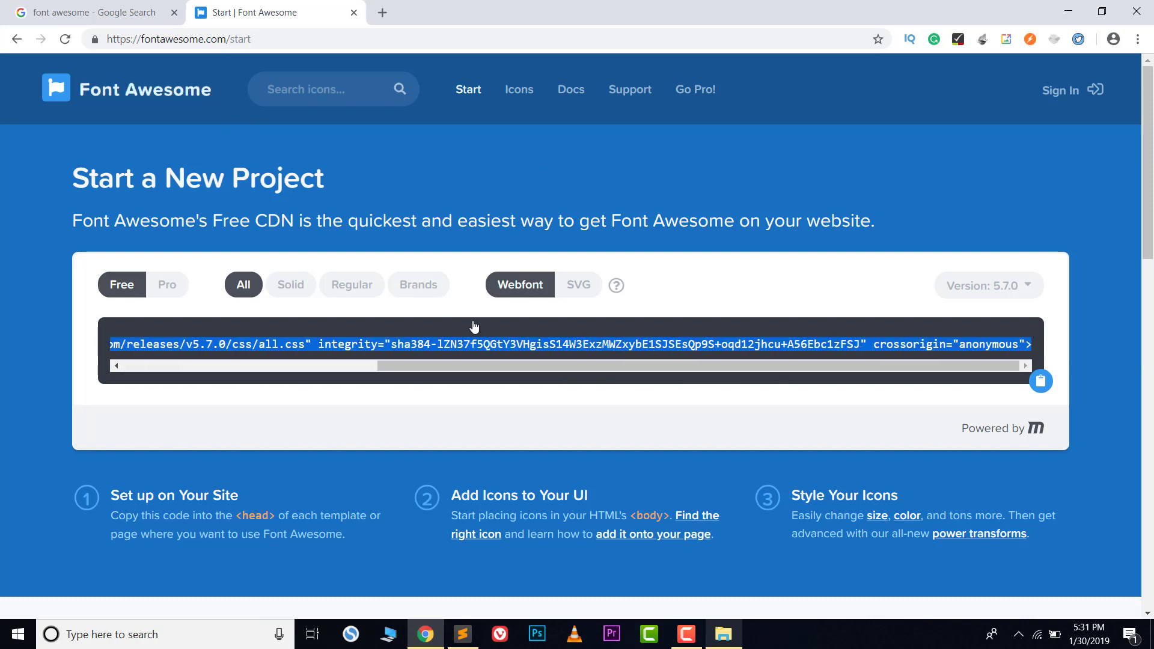
{"action": "left_click_drag", "start_coordinate": [545, 368], "coordinate": [247, 362]}
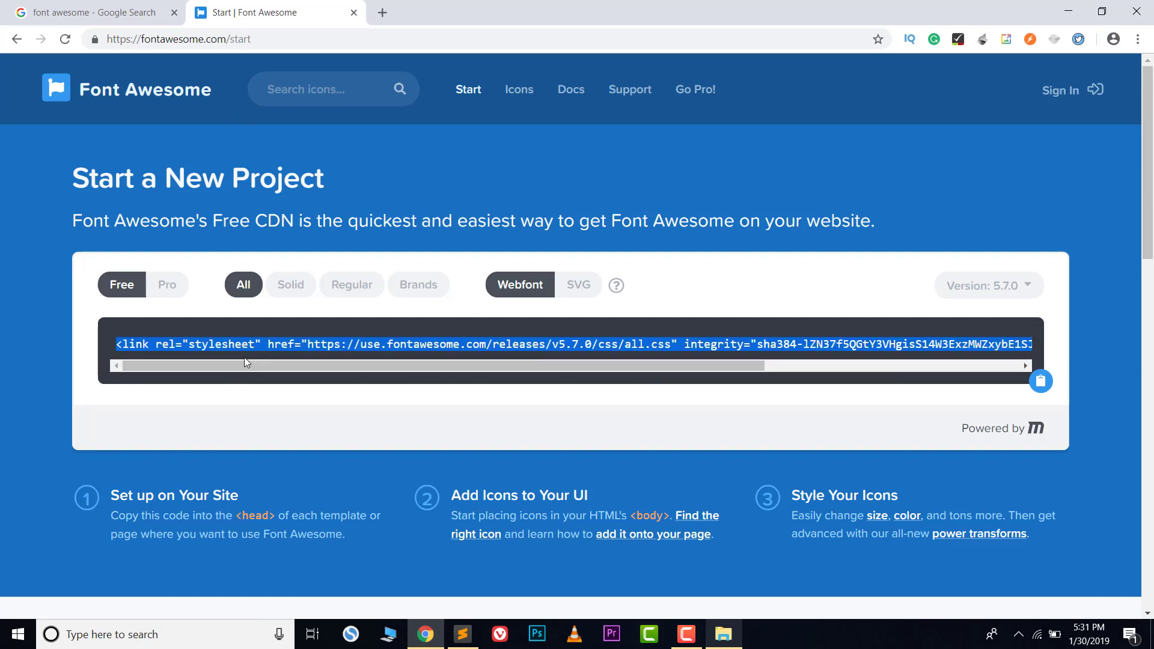
{"action": "left_click", "coordinate": [360, 334]}
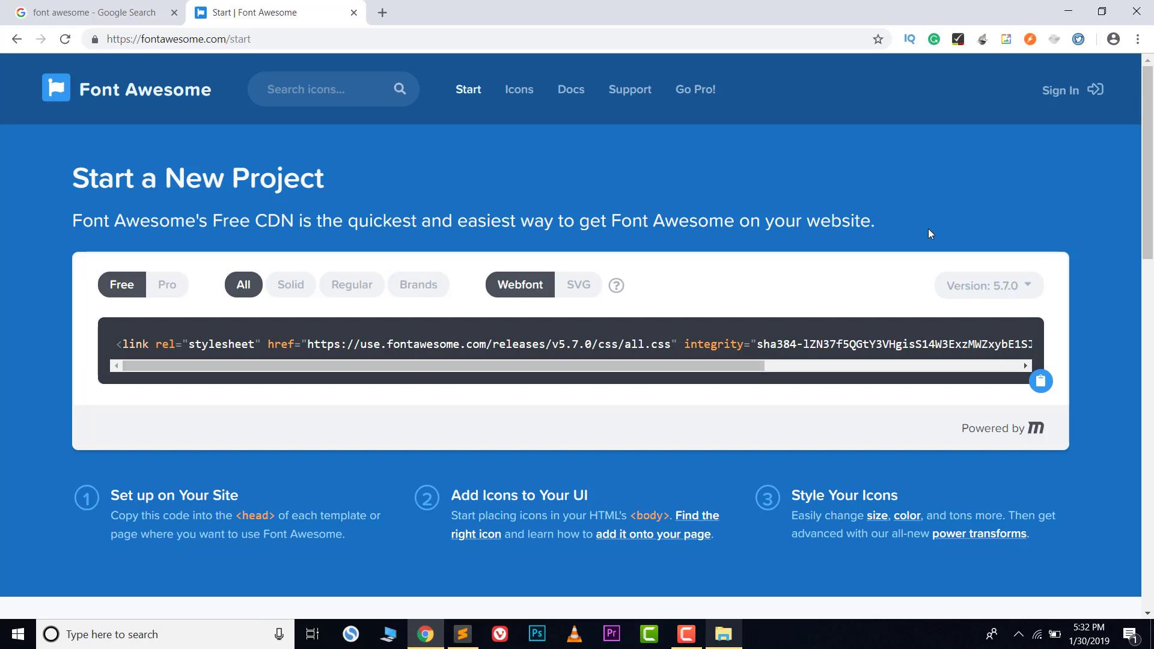
{"action": "scroll", "coordinate": [930, 234], "scroll_direction": "down", "scroll_amount": 3}
{"action": "scroll", "coordinate": [931, 234], "scroll_direction": "down", "scroll_amount": 7}
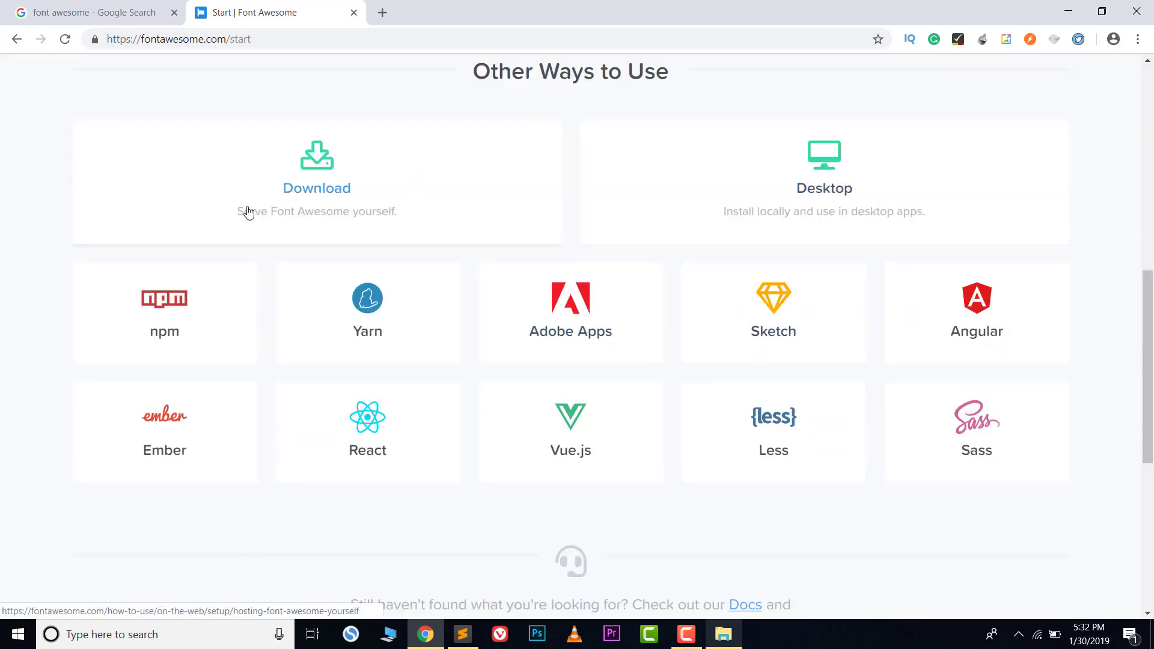
Step: Open the Hosting Font Awesome Yourself guide and review its table of download files
{"action": "left_click", "coordinate": [324, 182]}
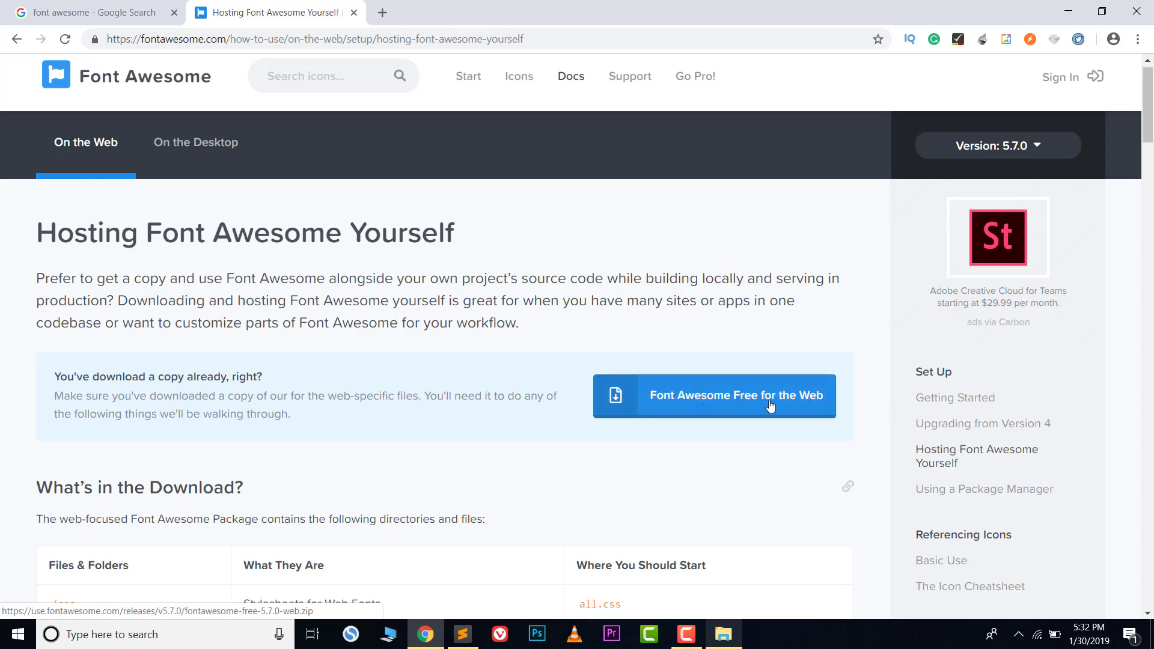
{"action": "scroll", "coordinate": [868, 368], "scroll_direction": "down", "scroll_amount": 1}
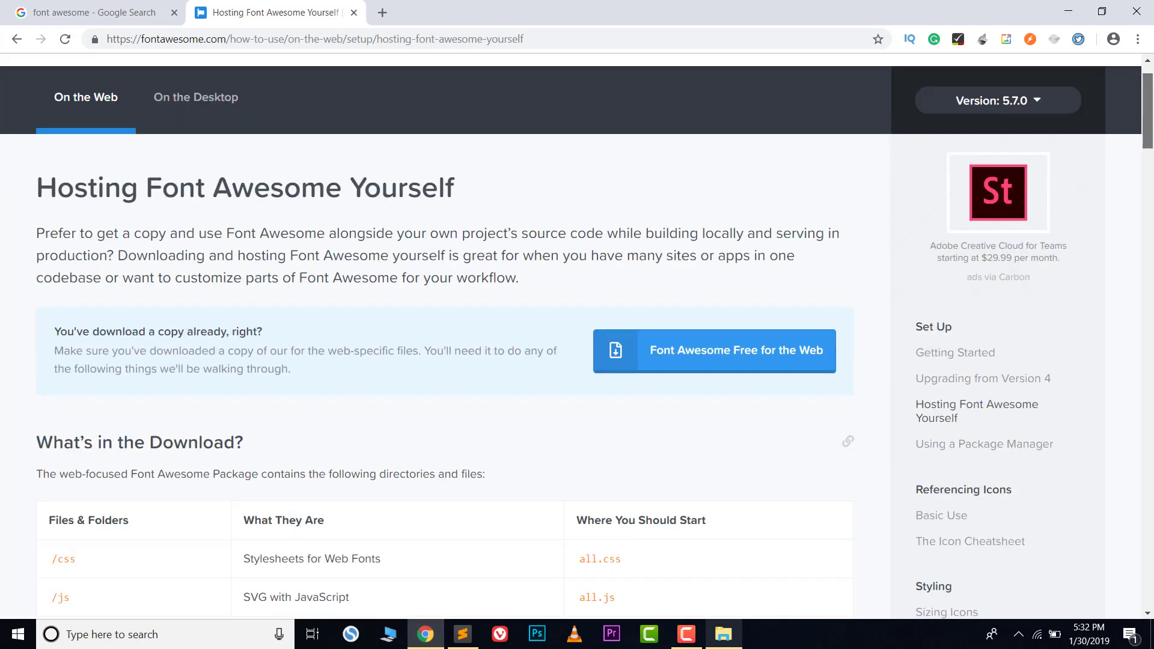
{"action": "scroll", "coordinate": [273, 118], "scroll_direction": "down", "scroll_amount": 7}
{"action": "scroll", "coordinate": [648, 408], "scroll_direction": "up", "scroll_amount": 3}
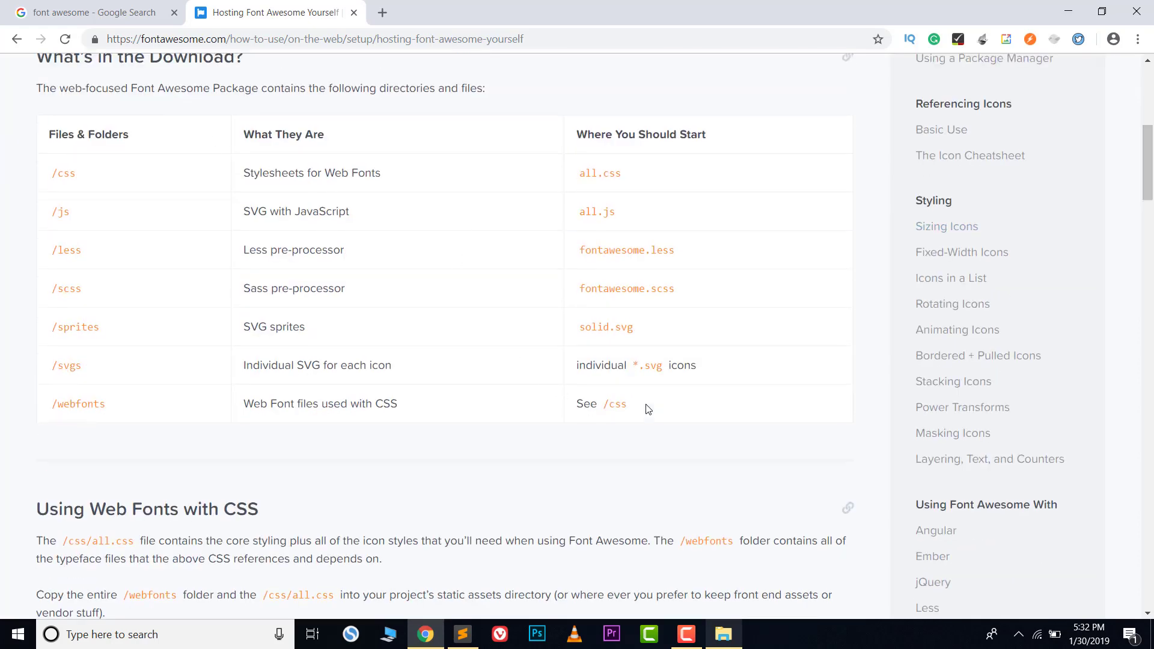
{"action": "left_click_drag", "start_coordinate": [559, 525], "coordinate": [635, 546]}
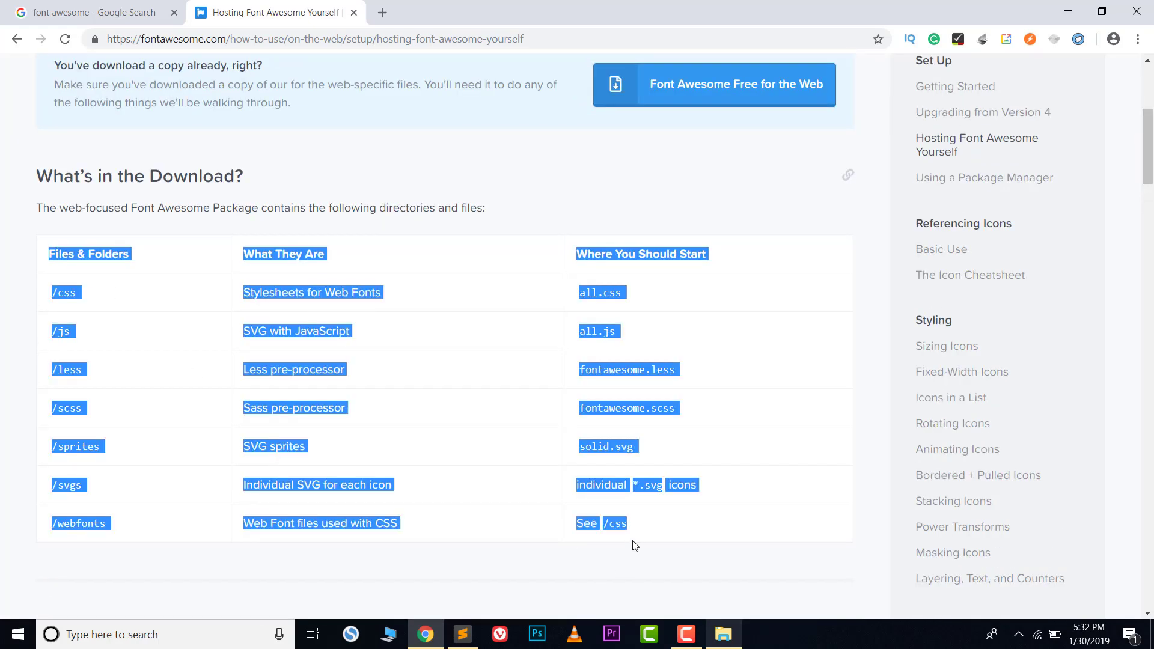
{"action": "left_click", "coordinate": [527, 246]}
{"action": "scroll", "coordinate": [659, 309], "scroll_direction": "up", "scroll_amount": 3}
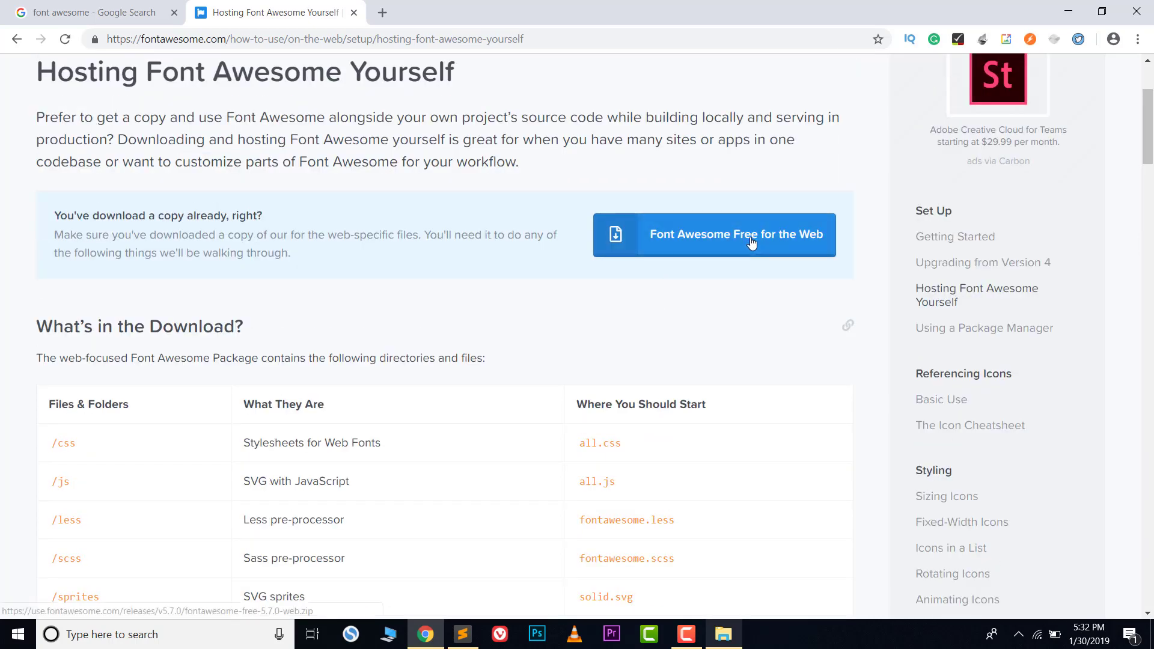
Step: Start the Font Awesome Free for the Web download, cancel it, and minimize Chrome
{"action": "left_click", "coordinate": [712, 251]}
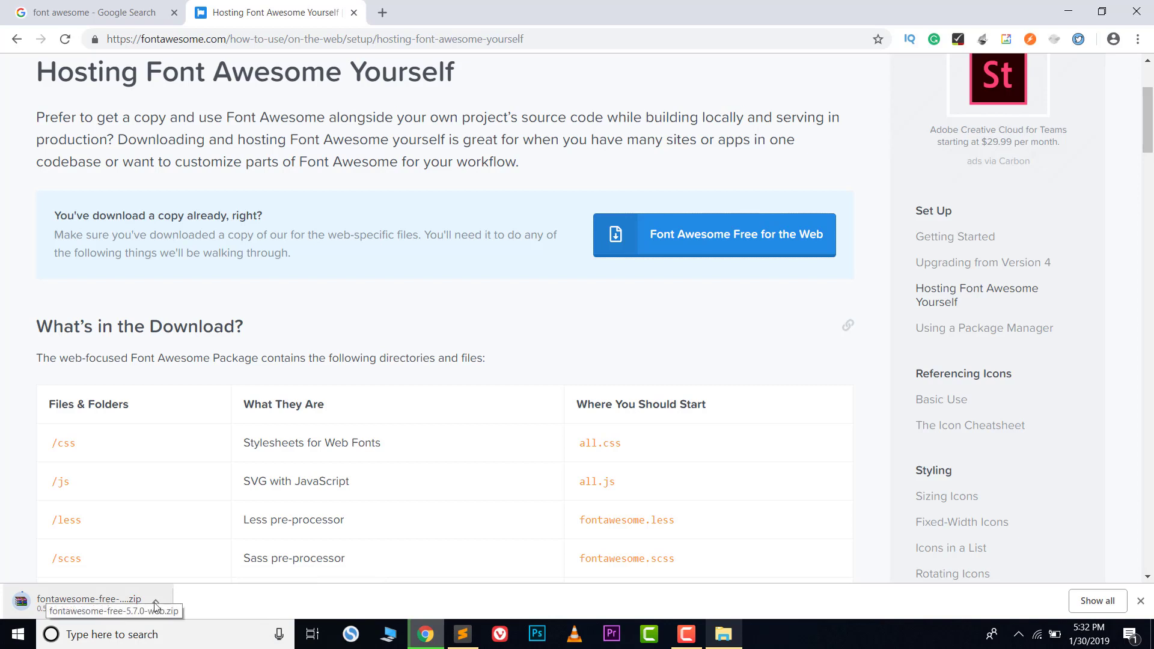
{"action": "left_click", "coordinate": [156, 603]}
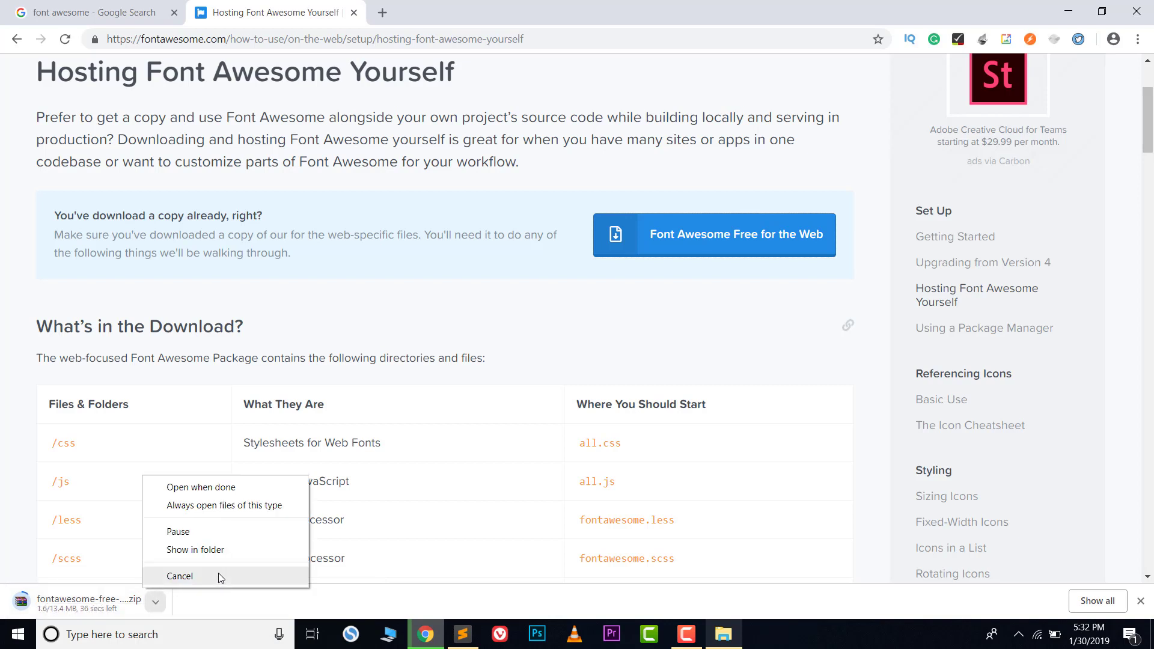
{"action": "left_click", "coordinate": [219, 575]}
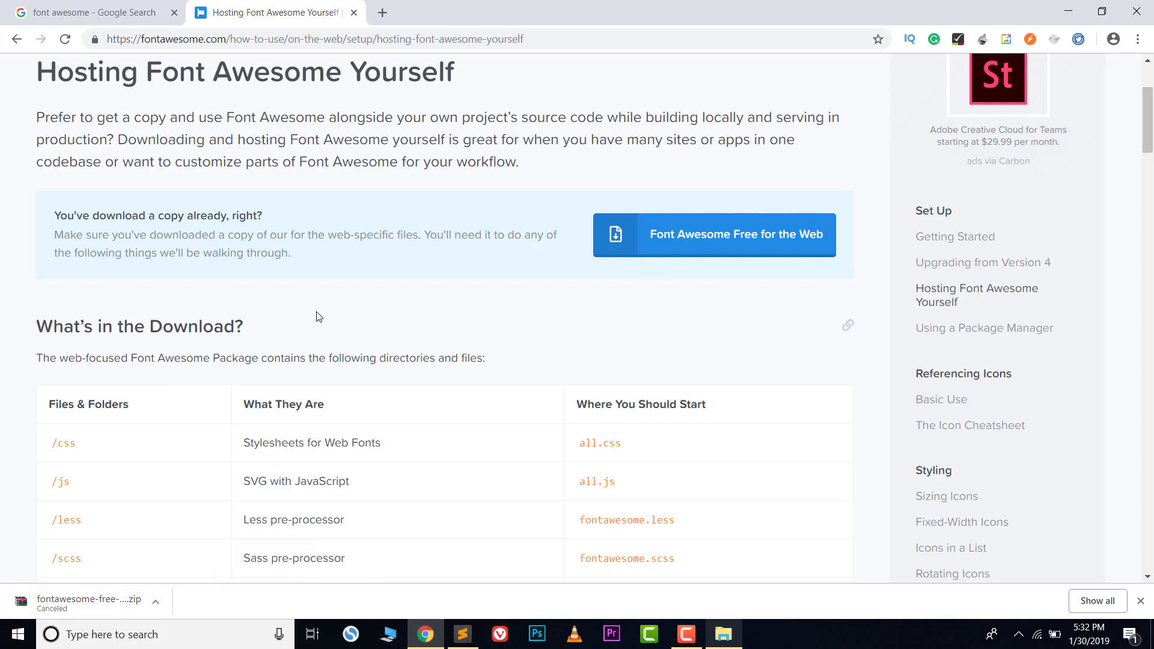
{"action": "left_click", "coordinate": [1068, 11]}
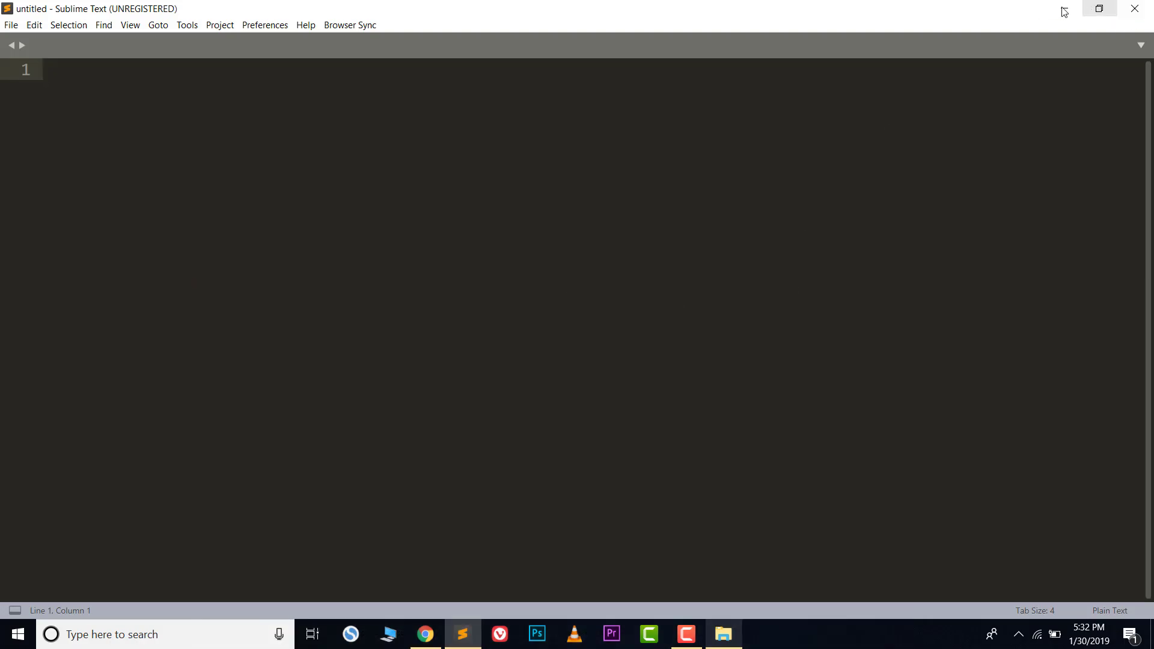
Step: Extract fontawesome-free-5.6.3-web.zip in place inside the maximized font awsm folder
{"action": "left_click", "coordinate": [1064, 8]}
{"action": "double_click", "coordinate": [87, 255]}
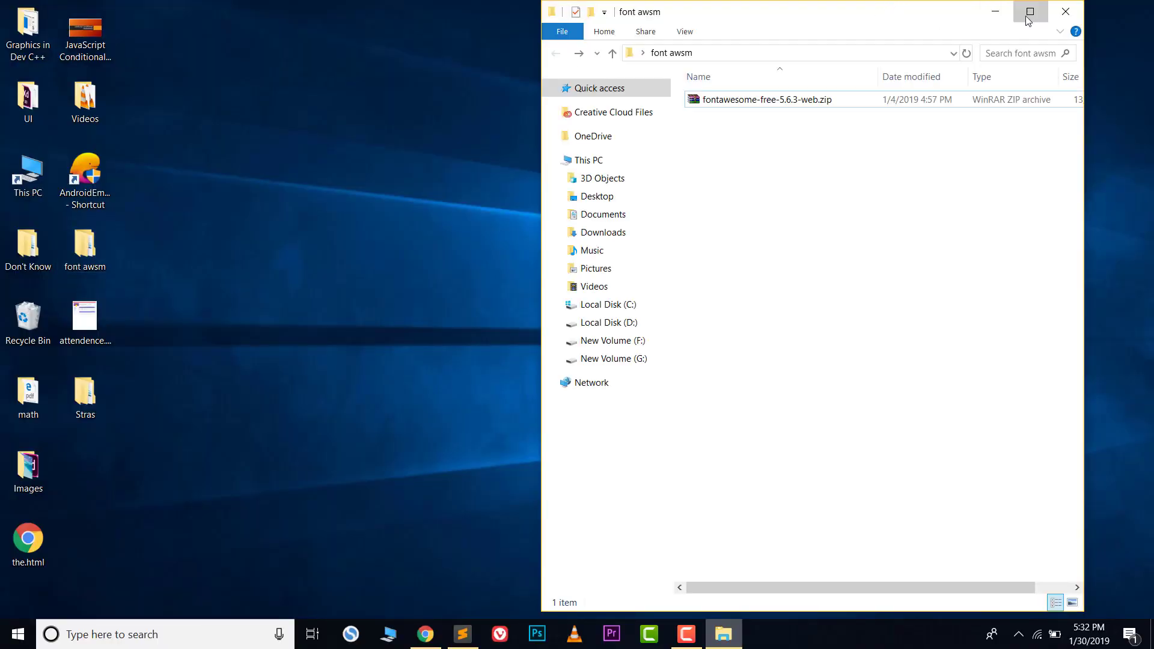
{"action": "left_click", "coordinate": [1031, 11]}
{"action": "right_click", "coordinate": [239, 97]}
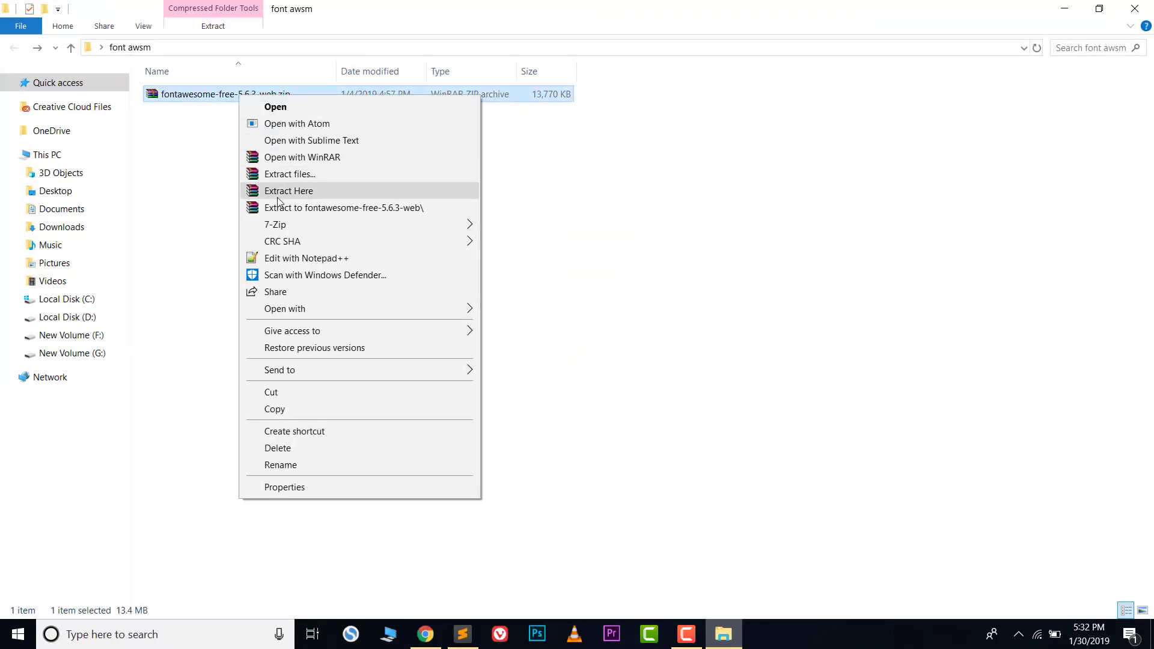
{"action": "left_click", "coordinate": [279, 194]}
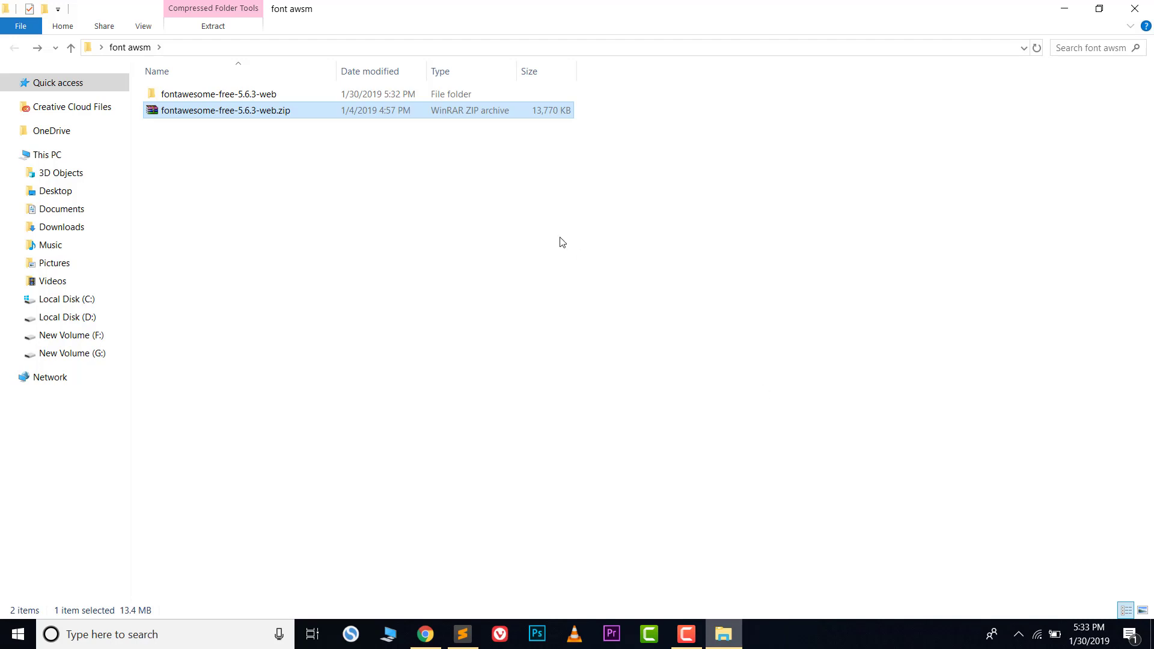
Step: Open the extracted fontawesome-free-5.6.3-web folder, review its nine items, and minimize Explorer
{"action": "double_click", "coordinate": [501, 94]}
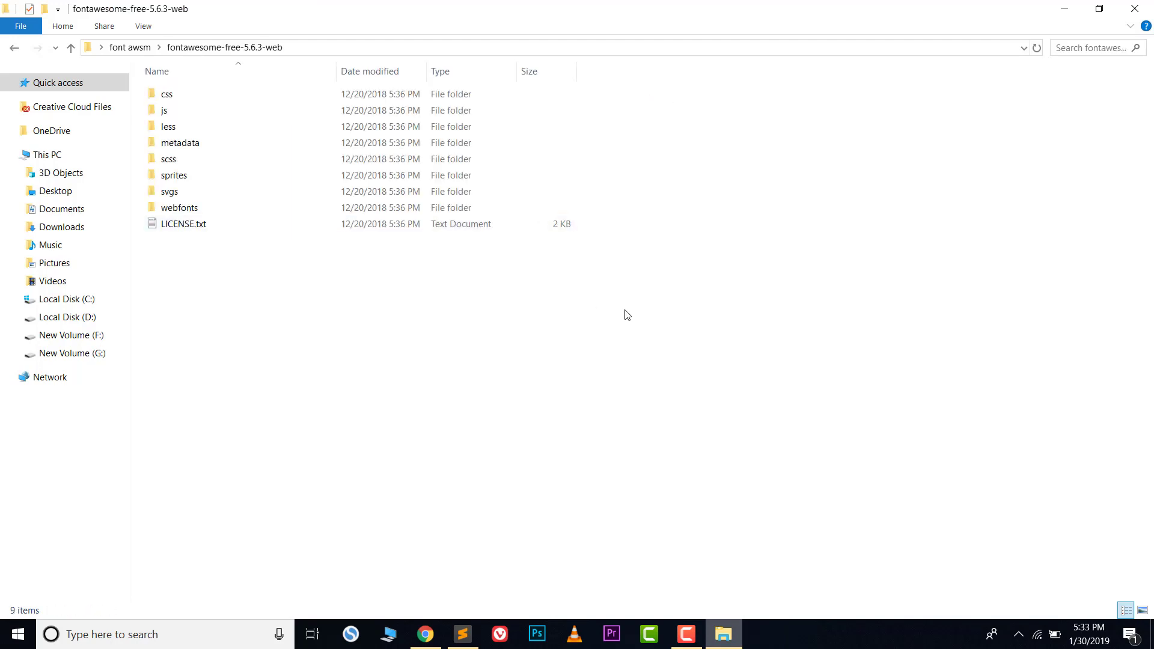
{"action": "left_click_drag", "start_coordinate": [622, 334], "coordinate": [131, 80]}
{"action": "left_click", "coordinate": [661, 358]}
{"action": "left_click", "coordinate": [1065, 9]}
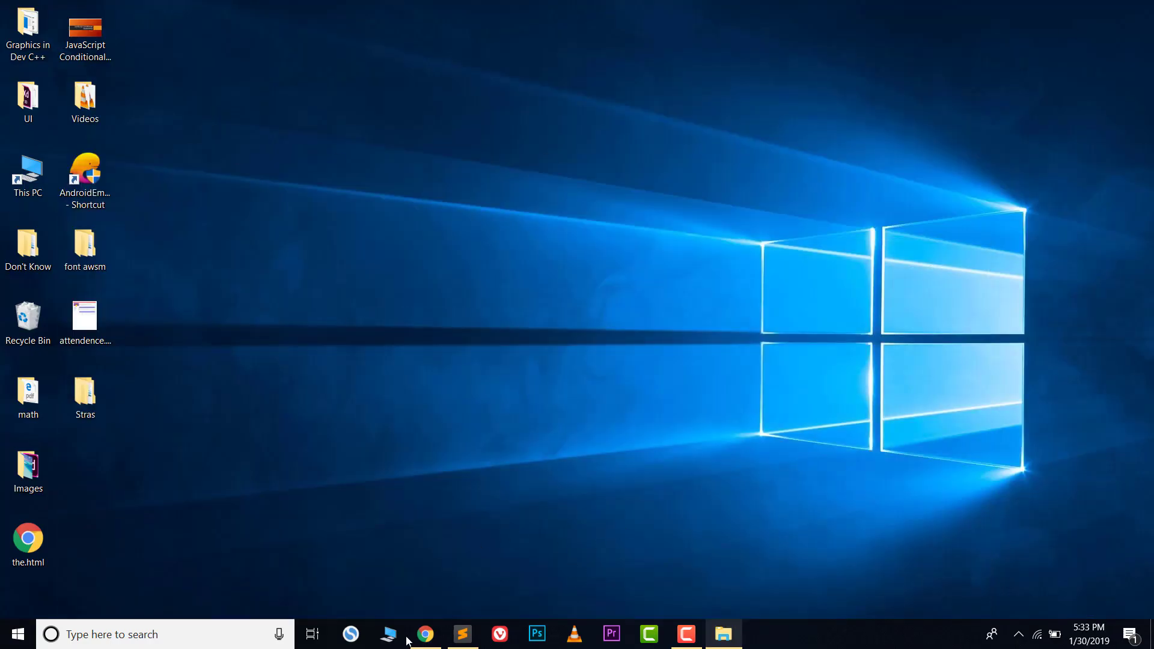
Step: Bring Chrome back, open the Font Awesome icon gallery, and dismiss the canceled download notice
{"action": "left_click", "coordinate": [425, 634]}
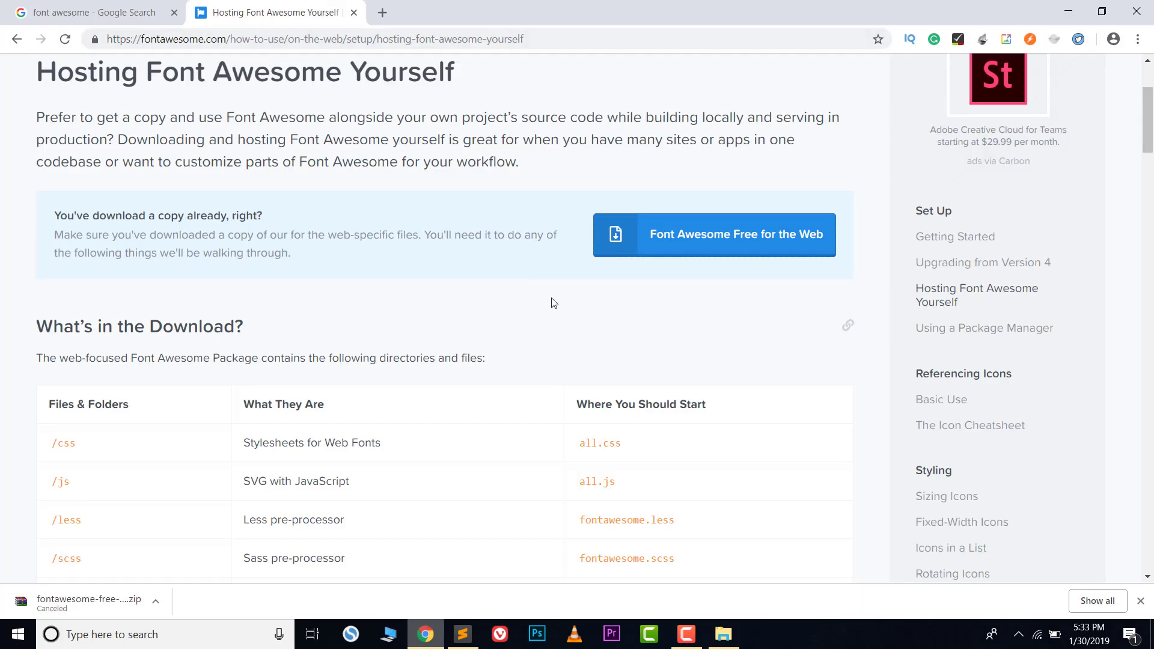
{"action": "scroll", "coordinate": [554, 302], "scroll_direction": "up", "scroll_amount": 3}
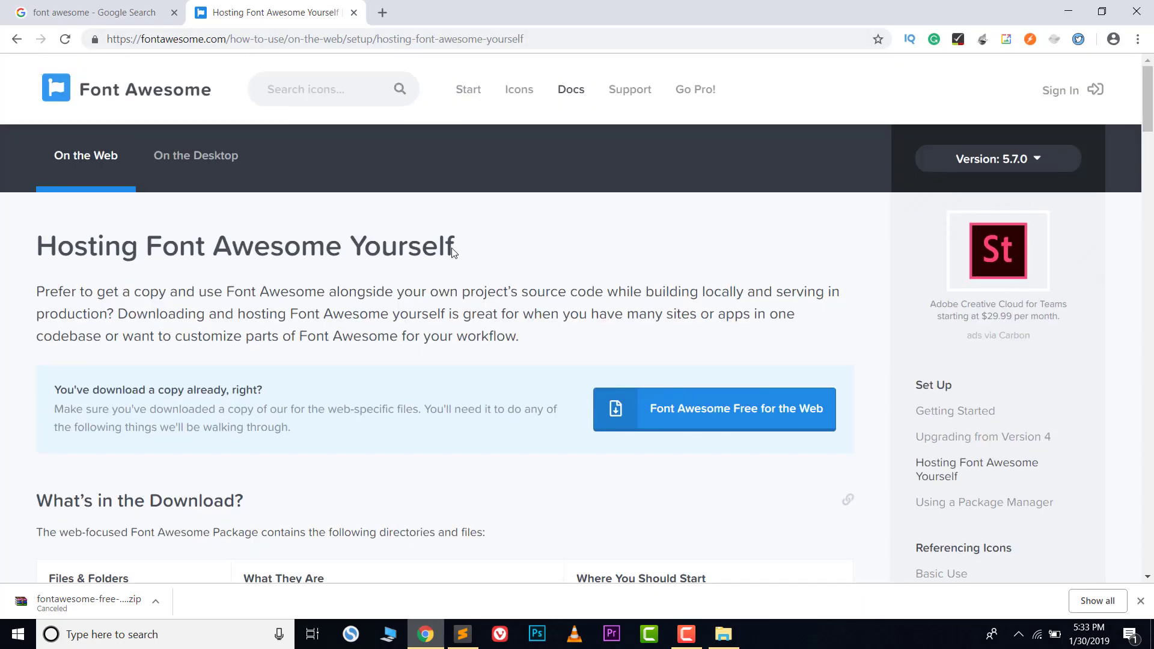
{"action": "left_click", "coordinate": [521, 100]}
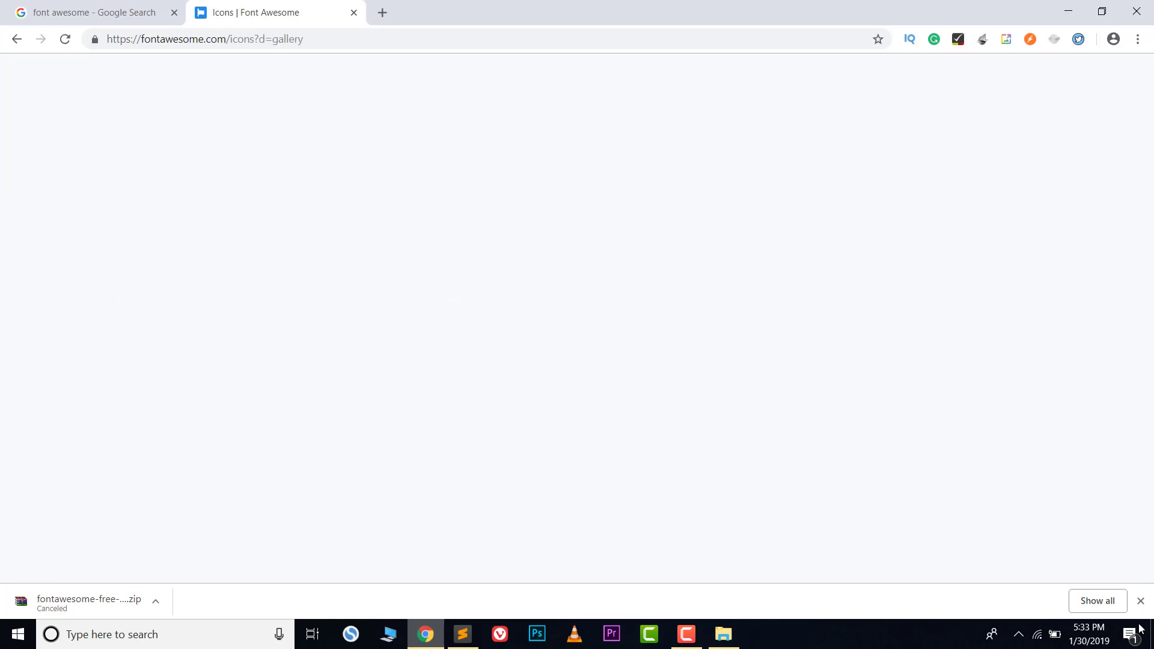
{"action": "left_click", "coordinate": [1140, 601]}
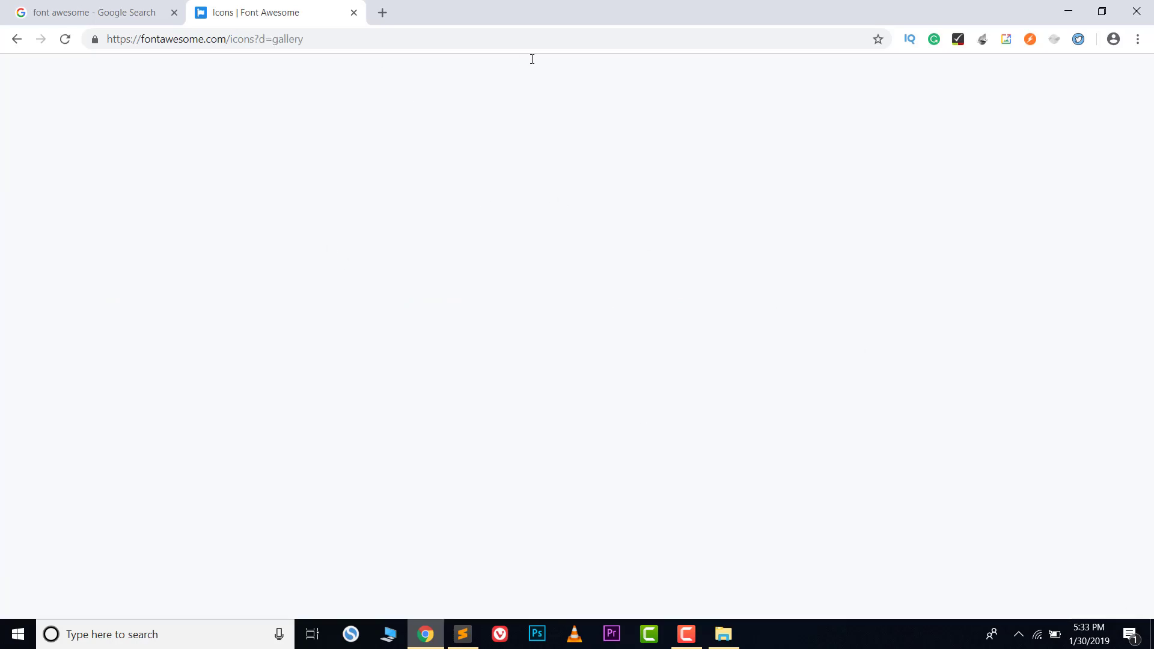
{"action": "scroll", "coordinate": [737, 212], "scroll_direction": "down", "scroll_amount": 5}
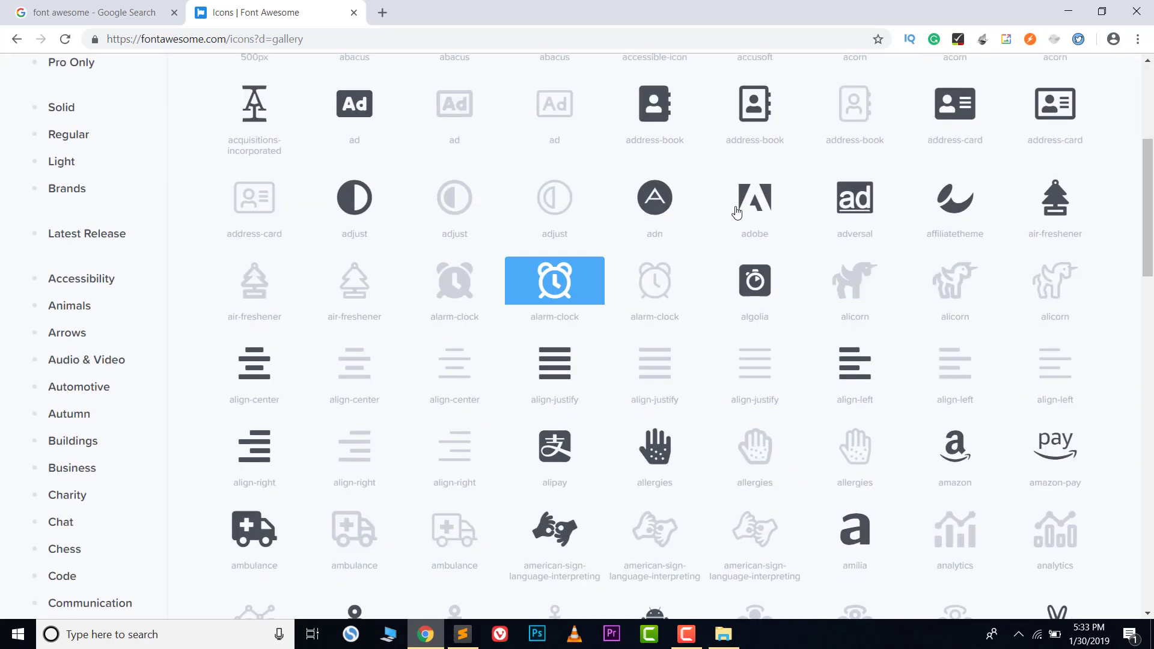
{"action": "scroll", "coordinate": [765, 222], "scroll_direction": "up", "scroll_amount": 5}
Step: Open the accusoft, american-sign-language-interpreting and android icon pages in new tabs
{"action": "right_click", "coordinate": [740, 311]}
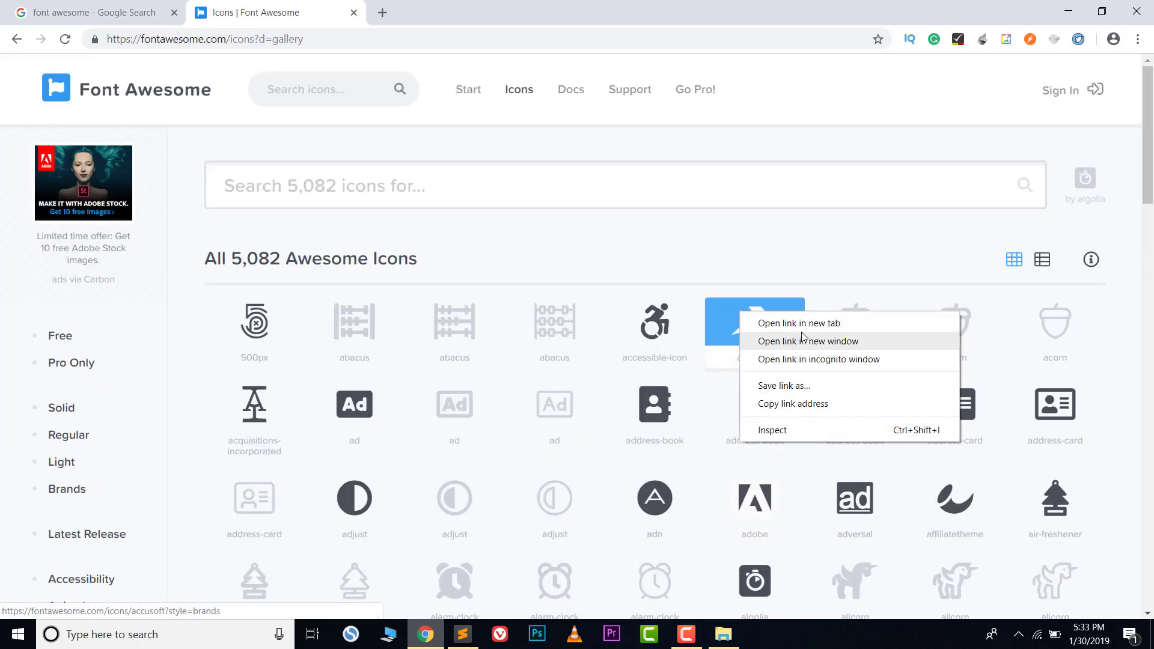
{"action": "left_click", "coordinate": [799, 323]}
{"action": "scroll", "coordinate": [515, 298], "scroll_direction": "down", "scroll_amount": 7}
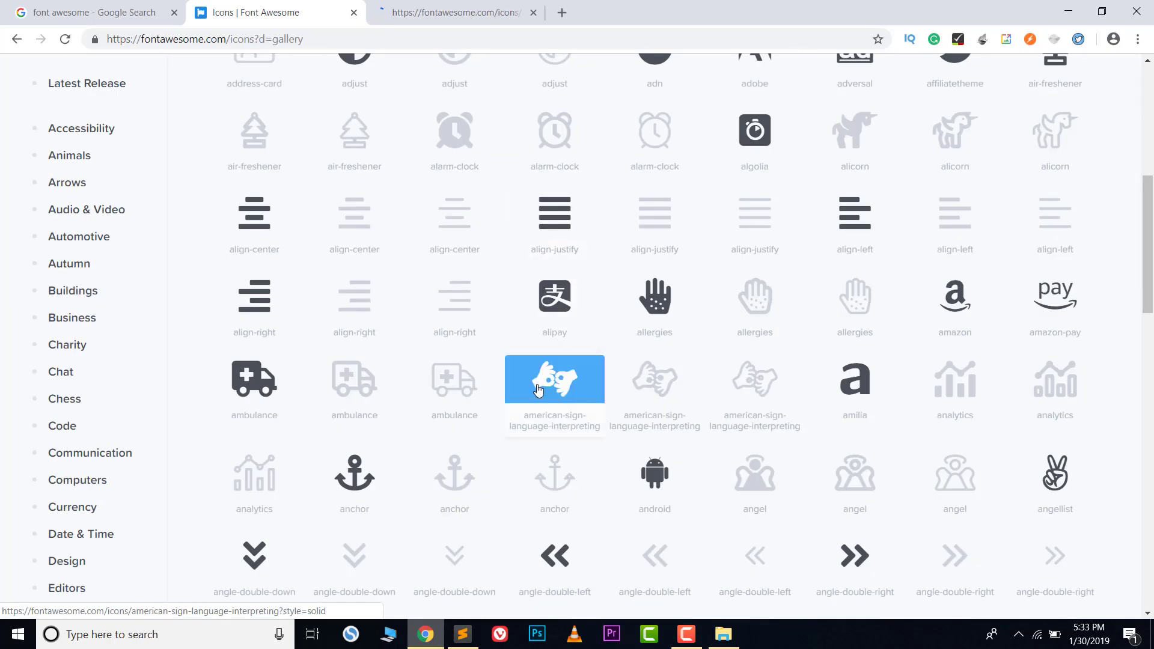
{"action": "right_click", "coordinate": [539, 391]}
{"action": "left_click", "coordinate": [577, 398]}
{"action": "scroll", "coordinate": [618, 333], "scroll_direction": "down", "scroll_amount": 7}
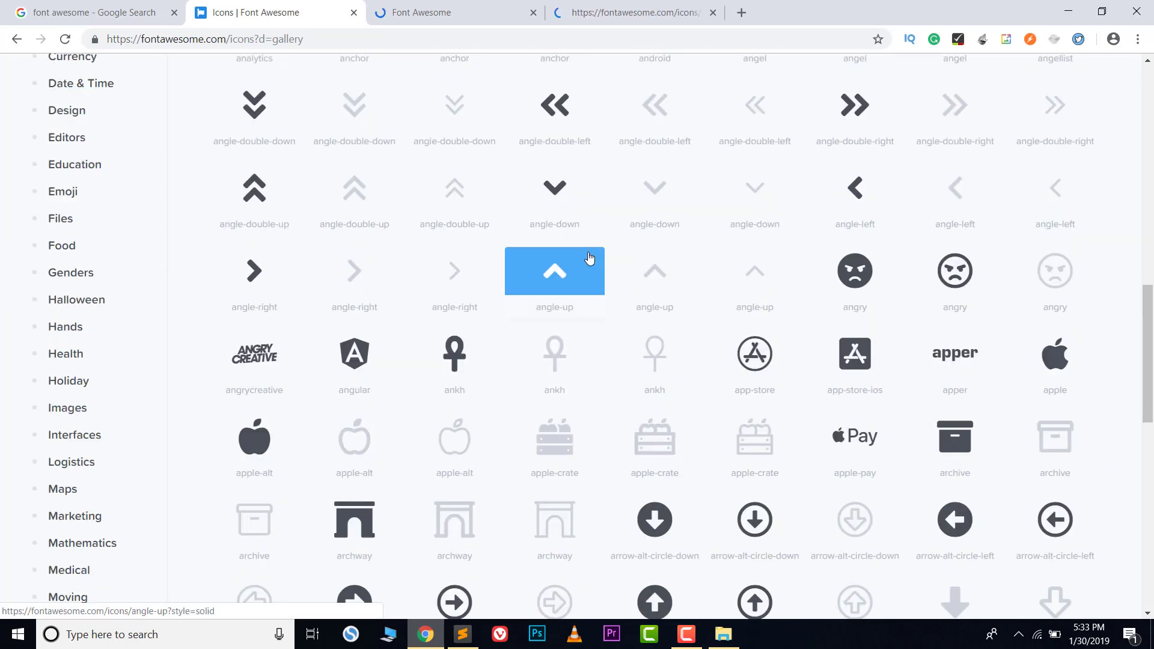
{"action": "scroll", "coordinate": [589, 259], "scroll_direction": "up", "scroll_amount": 5}
{"action": "right_click", "coordinate": [651, 329]}
{"action": "left_click", "coordinate": [677, 338]}
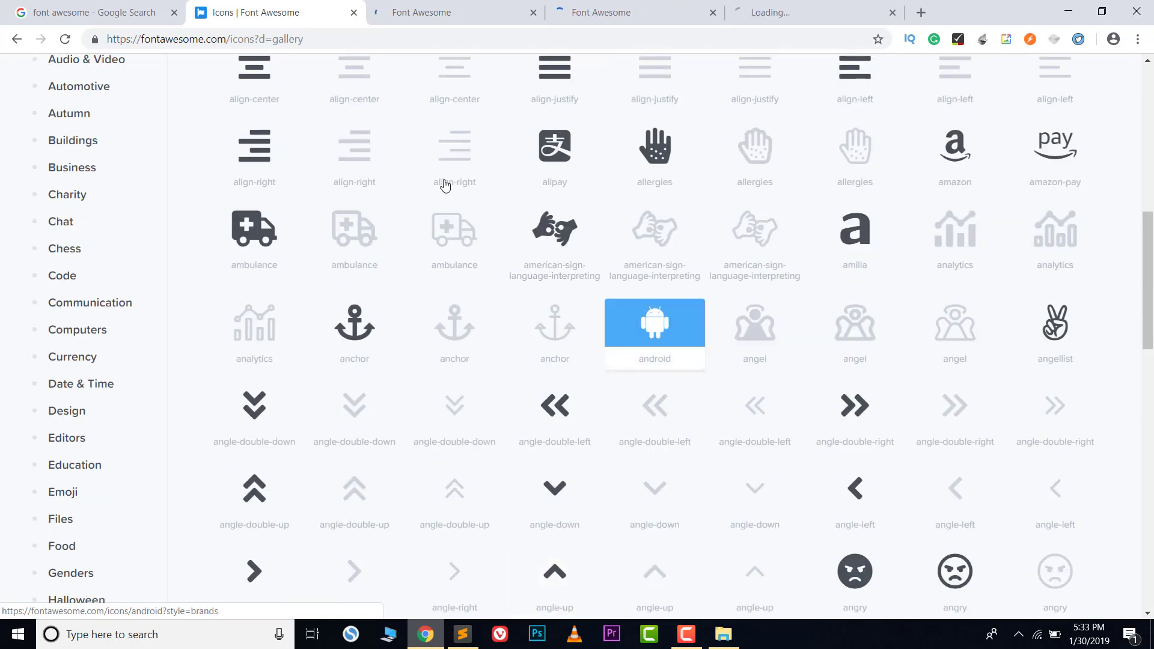
Step: Cycle through the three icon tabs, ending on the accusoft page
{"action": "left_click", "coordinate": [444, 9]}
{"action": "left_click", "coordinate": [639, 9]}
{"action": "left_click", "coordinate": [799, 9]}
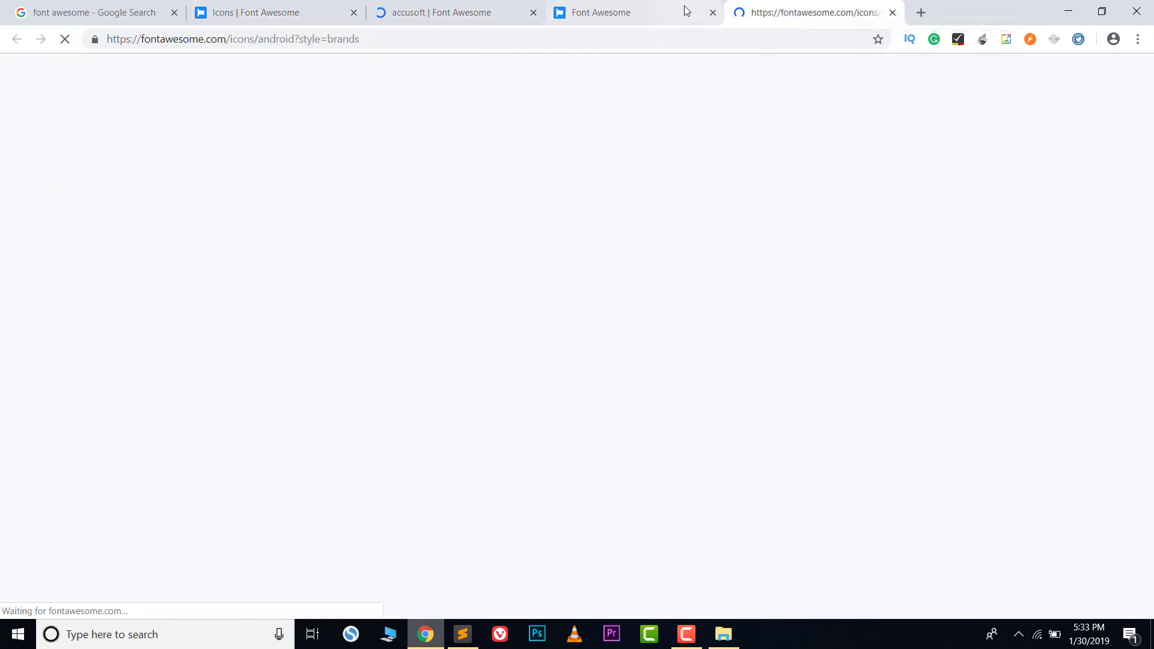
{"action": "left_click", "coordinate": [686, 10]}
{"action": "left_click", "coordinate": [471, 10]}
{"action": "left_click", "coordinate": [615, 18]}
{"action": "left_click", "coordinate": [817, 12]}
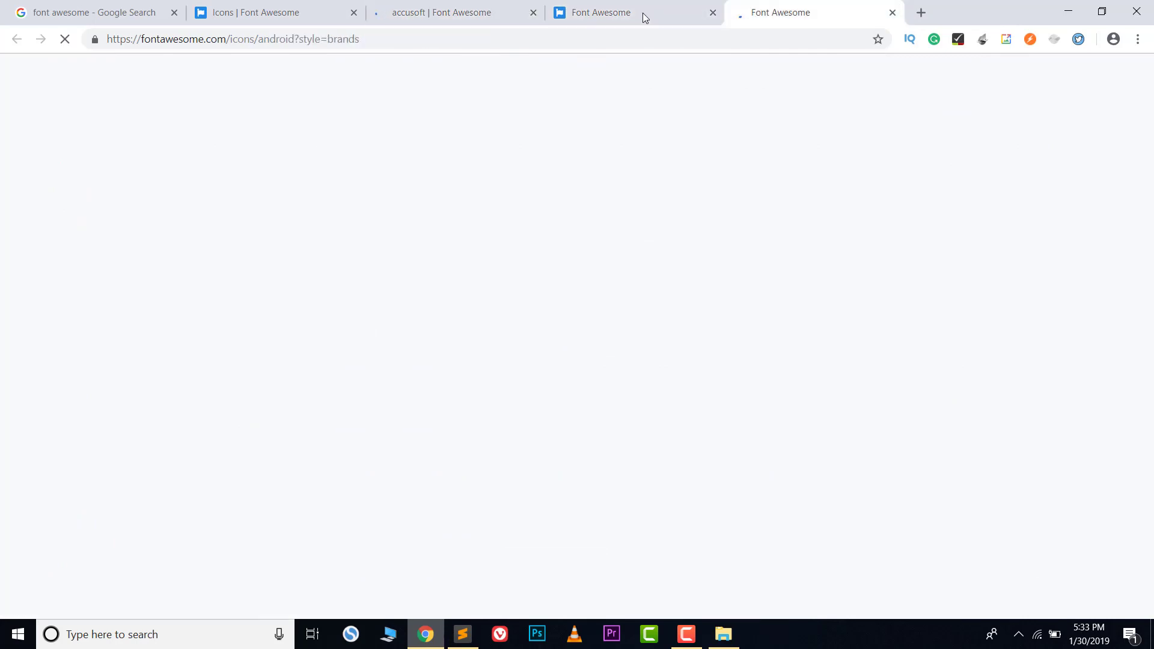
{"action": "left_click", "coordinate": [644, 12]}
{"action": "left_click", "coordinate": [469, 12]}
{"action": "left_click", "coordinate": [661, 12]}
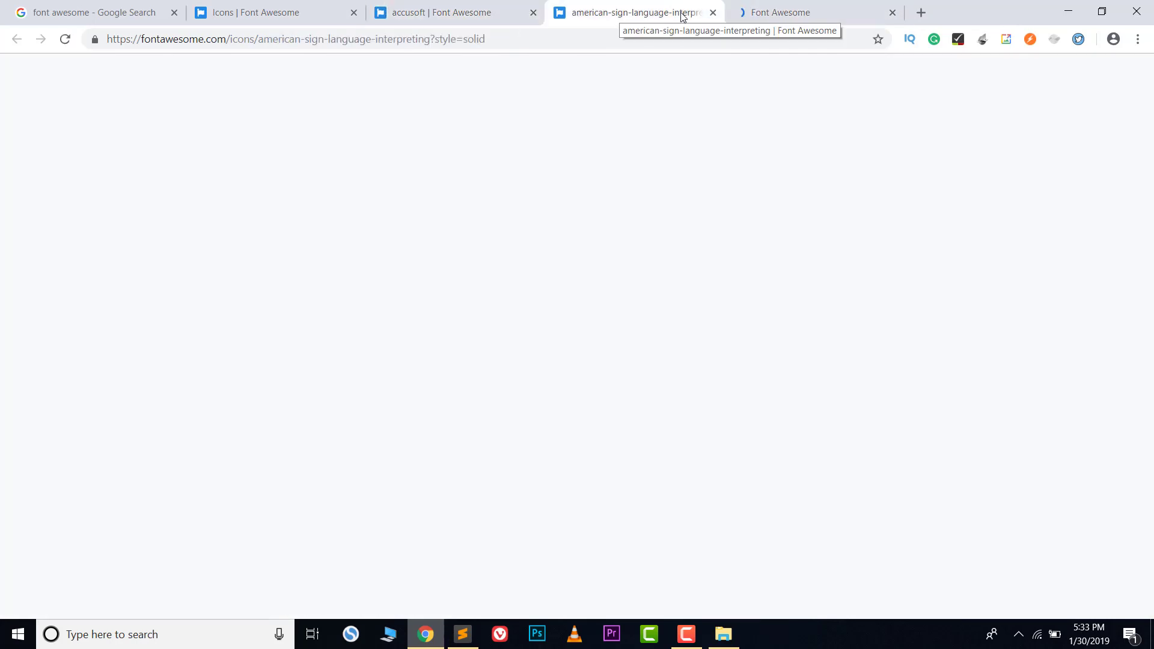
{"action": "left_click", "coordinate": [778, 10]}
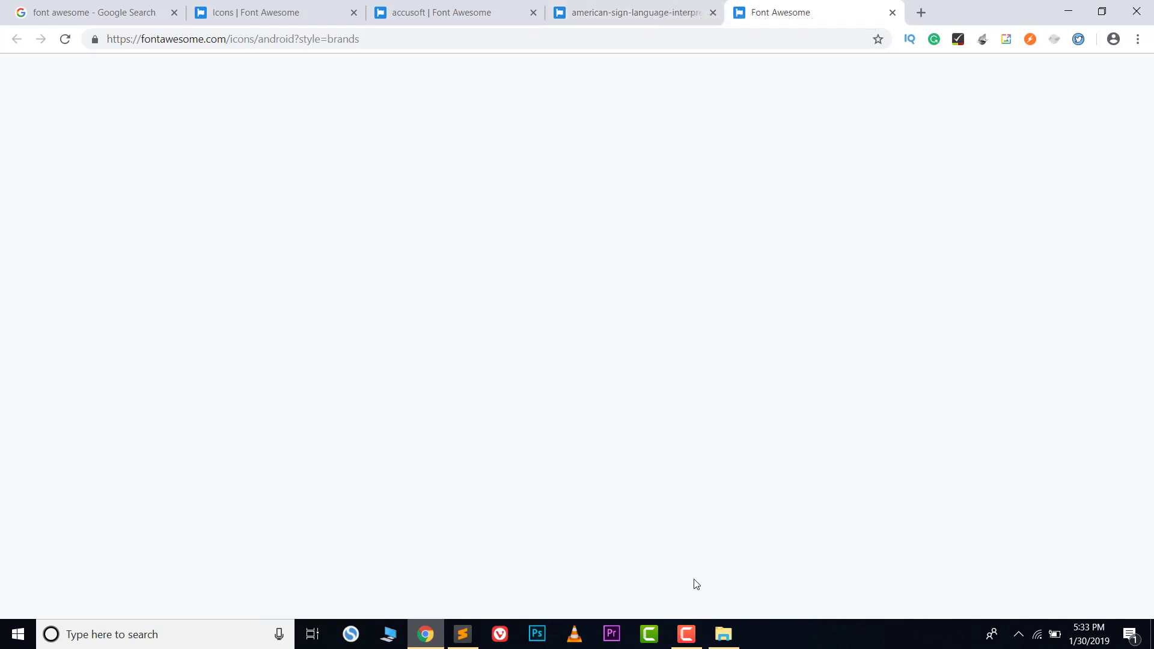
{"action": "left_click", "coordinate": [504, 7]}
{"action": "scroll", "coordinate": [478, 167], "scroll_direction": "down", "scroll_amount": 3}
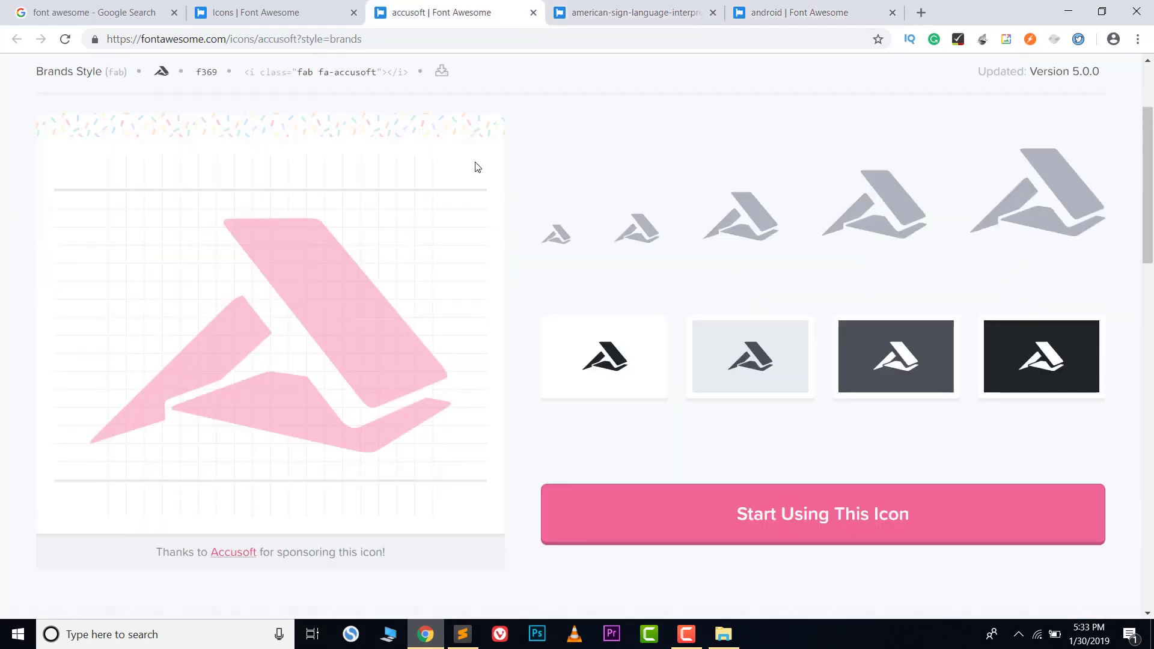
{"action": "scroll", "coordinate": [629, 222], "scroll_direction": "up", "scroll_amount": 3}
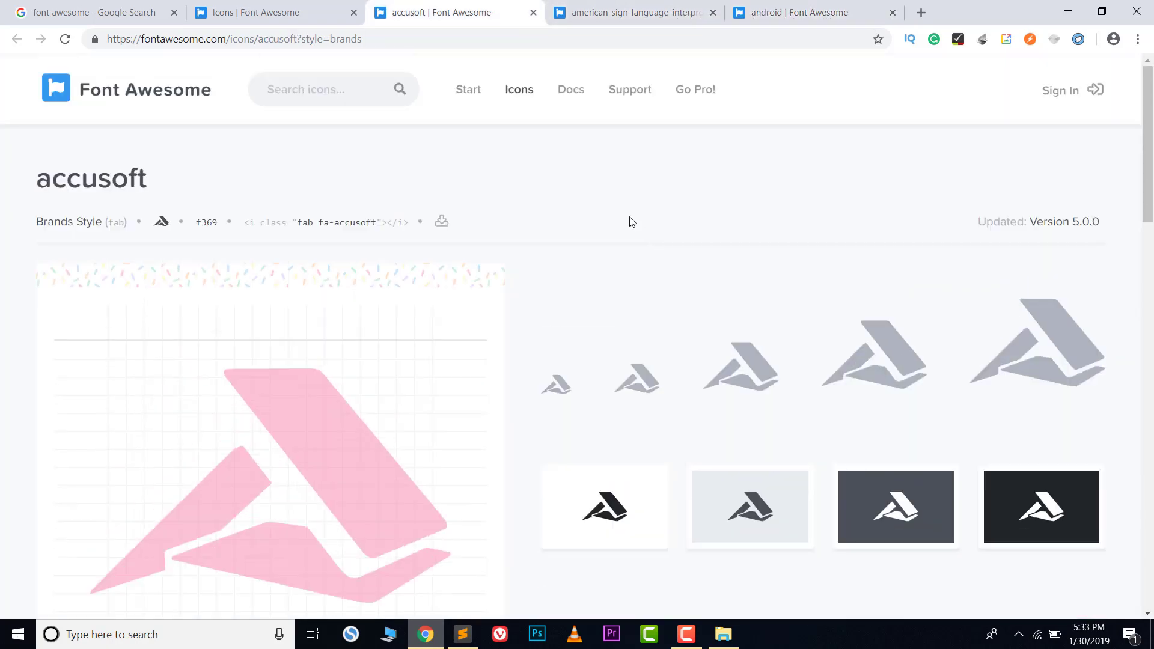
{"action": "left_click", "coordinate": [772, 12]}
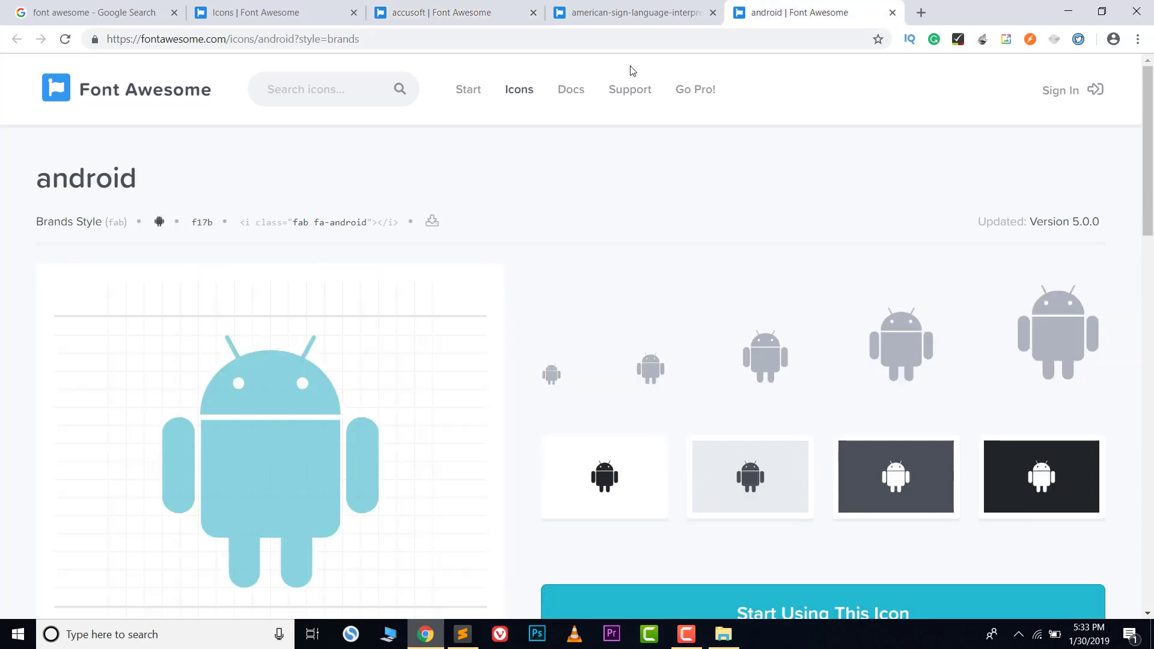
{"action": "left_click", "coordinate": [639, 6]}
{"action": "left_click", "coordinate": [425, 13]}
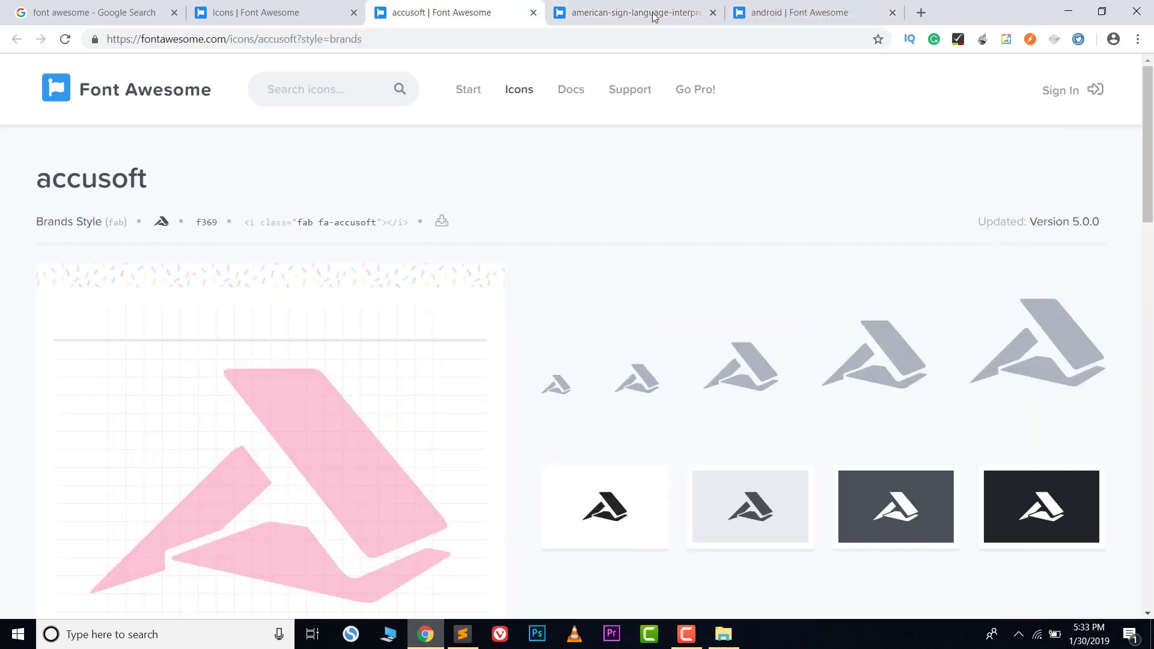
Step: Turn off Wi-Fi from the taskbar network list and reload the icon gallery tab offline
{"action": "left_click", "coordinate": [1037, 635]}
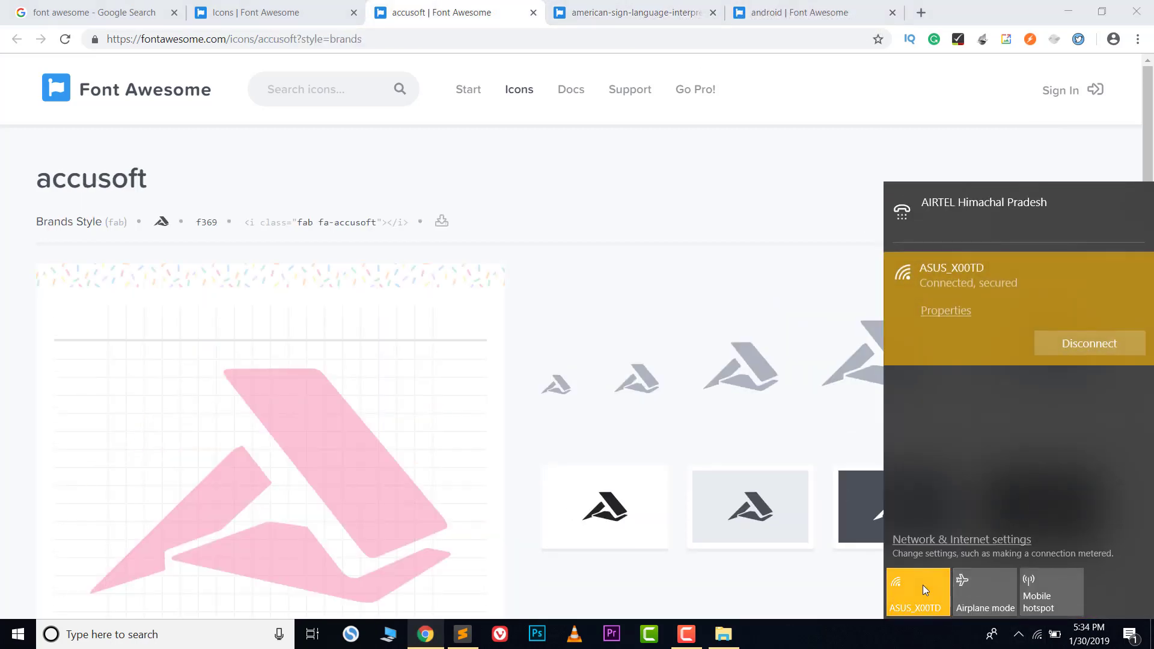
{"action": "left_click", "coordinate": [925, 590]}
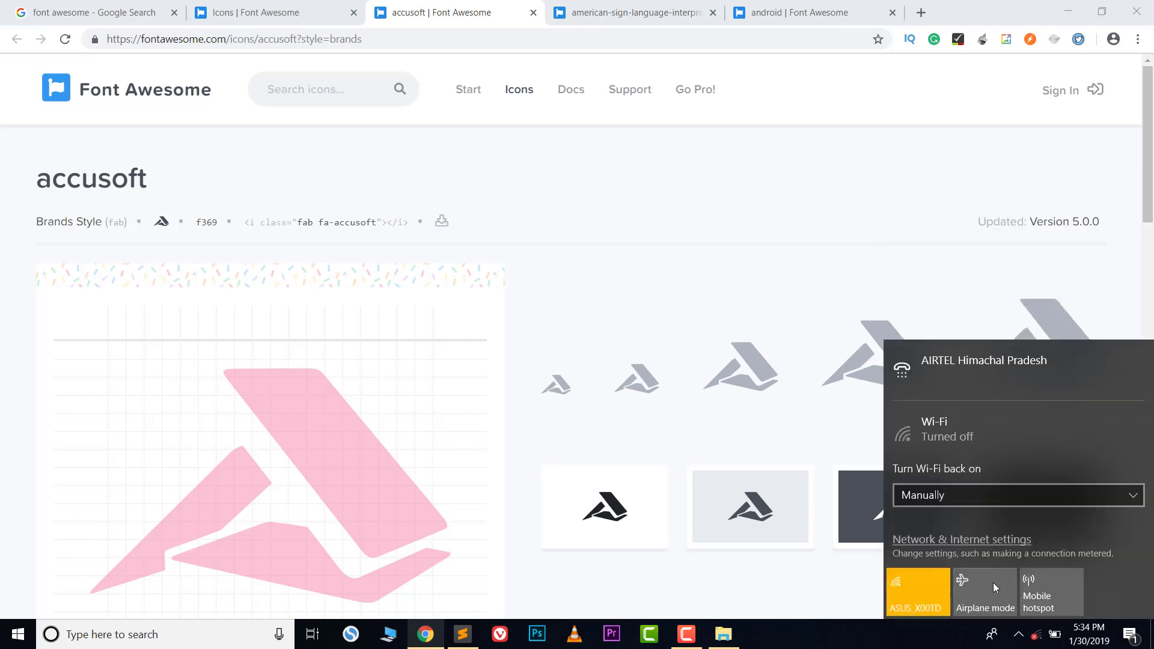
{"action": "left_click", "coordinate": [836, 598]}
{"action": "left_click", "coordinate": [270, 12]}
{"action": "left_click", "coordinate": [317, 39]}
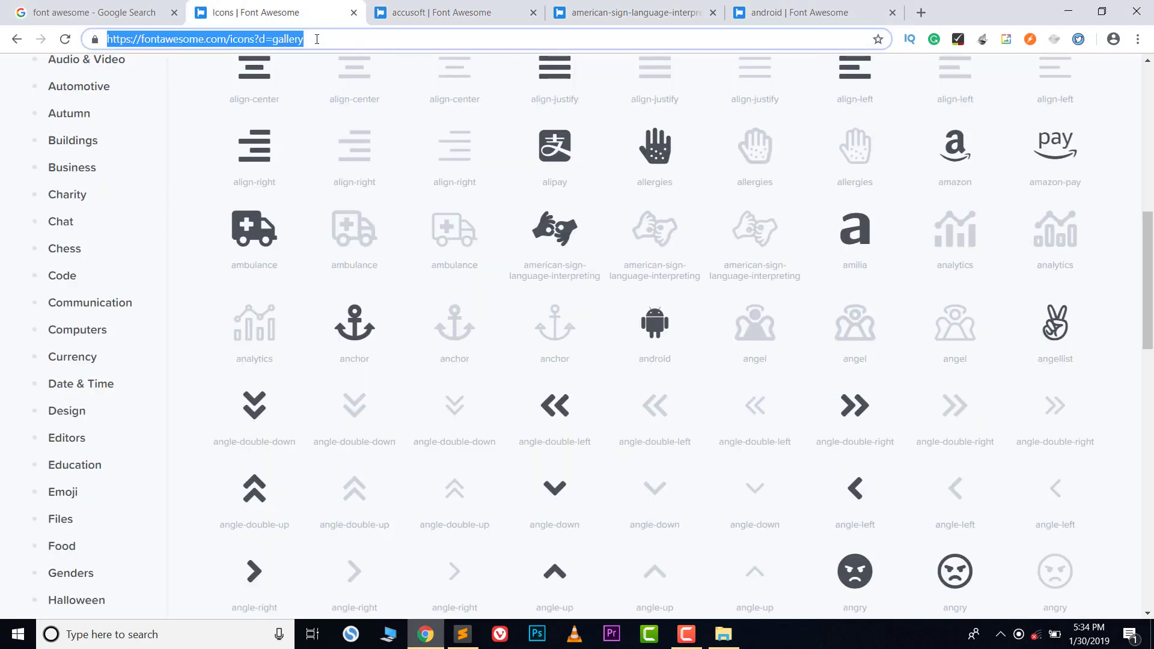
{"action": "key", "text": "Return"}
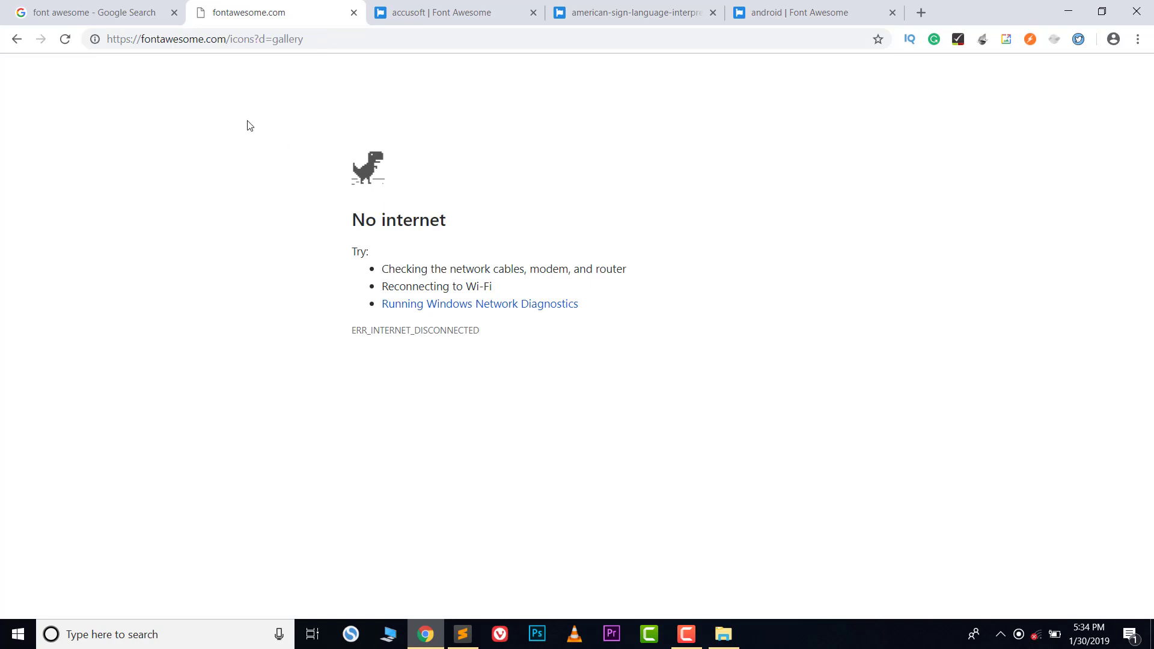
Step: Reload the Google search tab offline, then return to the accusoft icon page
{"action": "left_click", "coordinate": [125, 12]}
{"action": "left_click", "coordinate": [239, 40]}
{"action": "key", "text": "Return"}
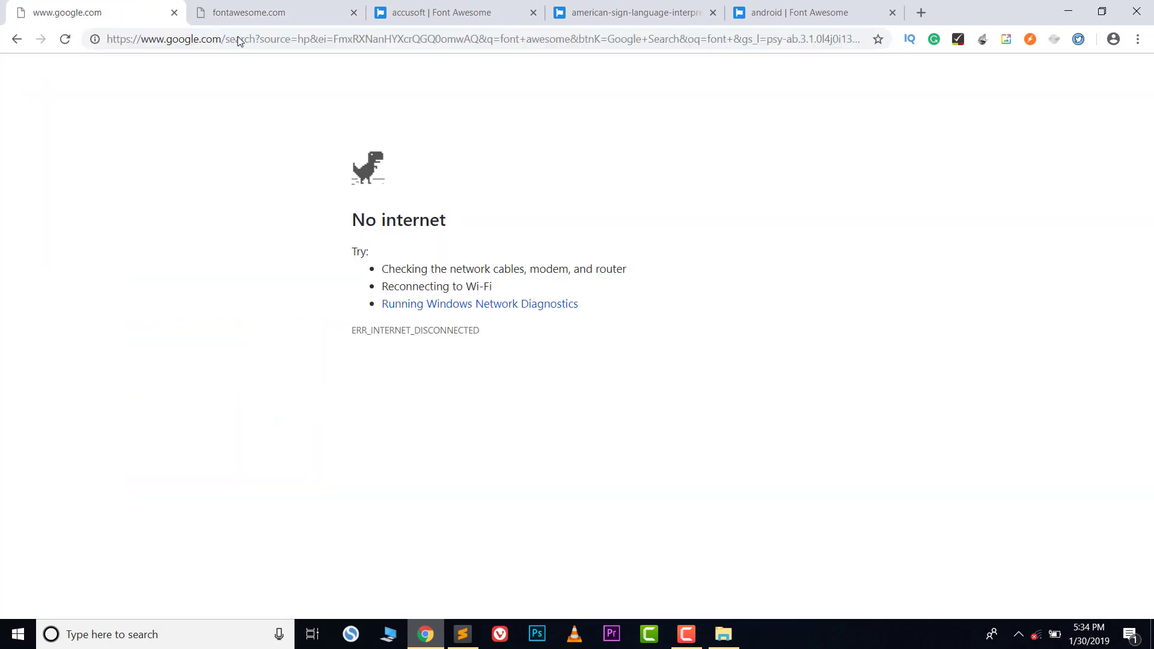
{"action": "left_click", "coordinate": [529, 12]}
{"action": "left_click", "coordinate": [648, 13]}
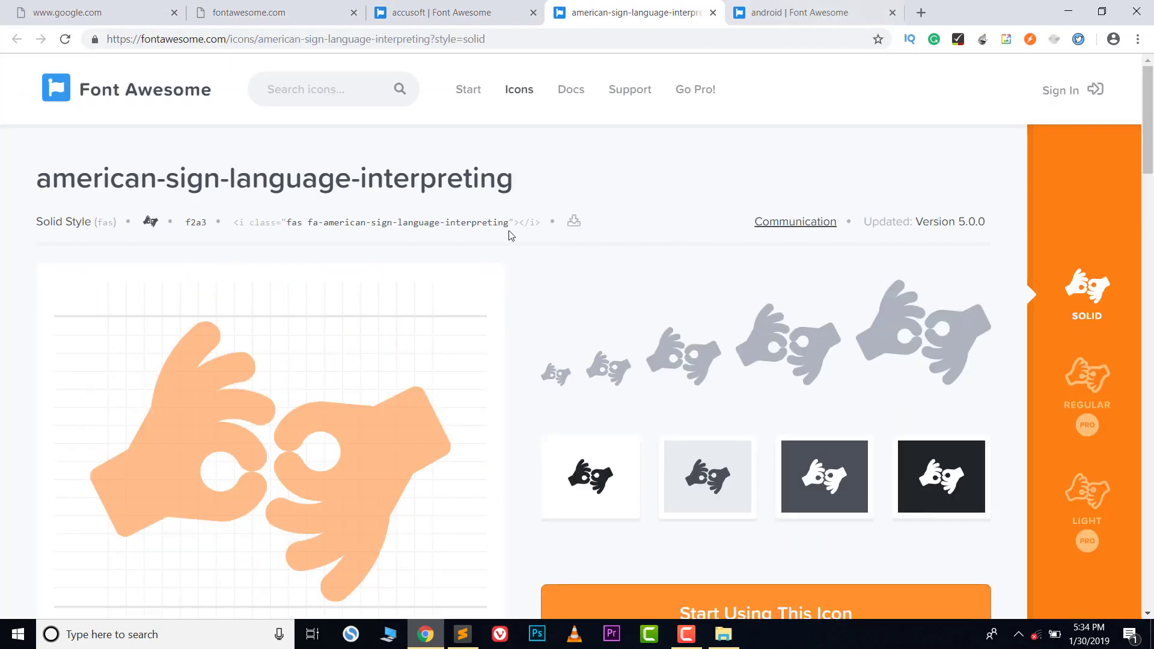
{"action": "left_click", "coordinate": [508, 6]}
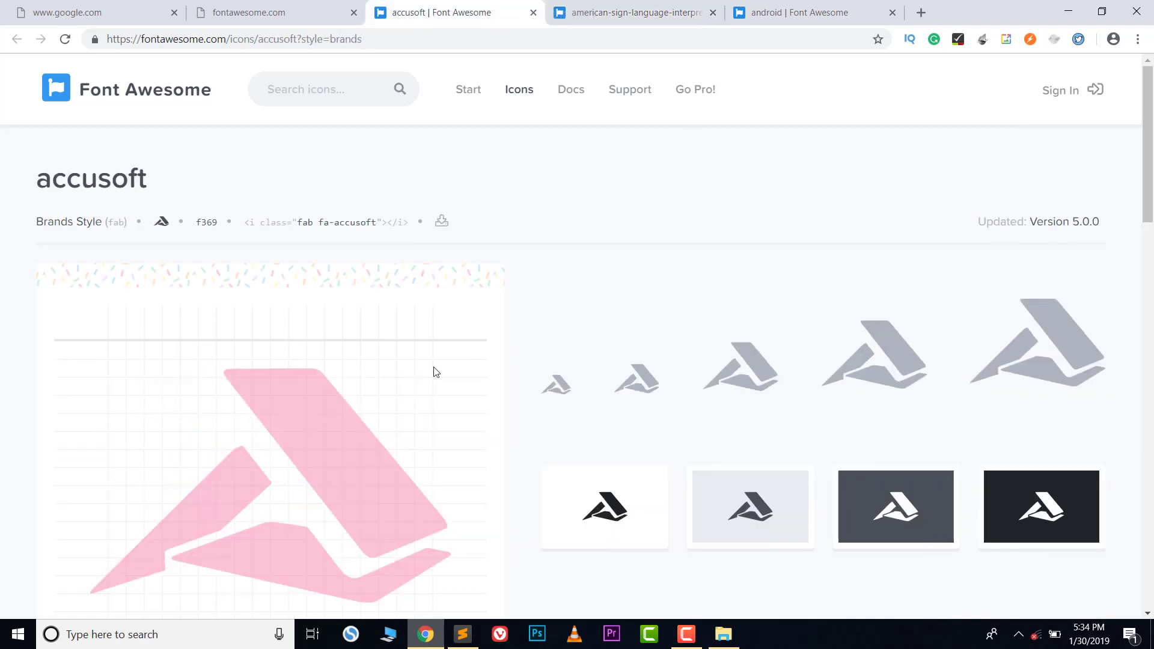
Step: Save the untitled Sublime Text file to the Desktop as asjbdkashdajsd.html
{"action": "left_click", "coordinate": [462, 634]}
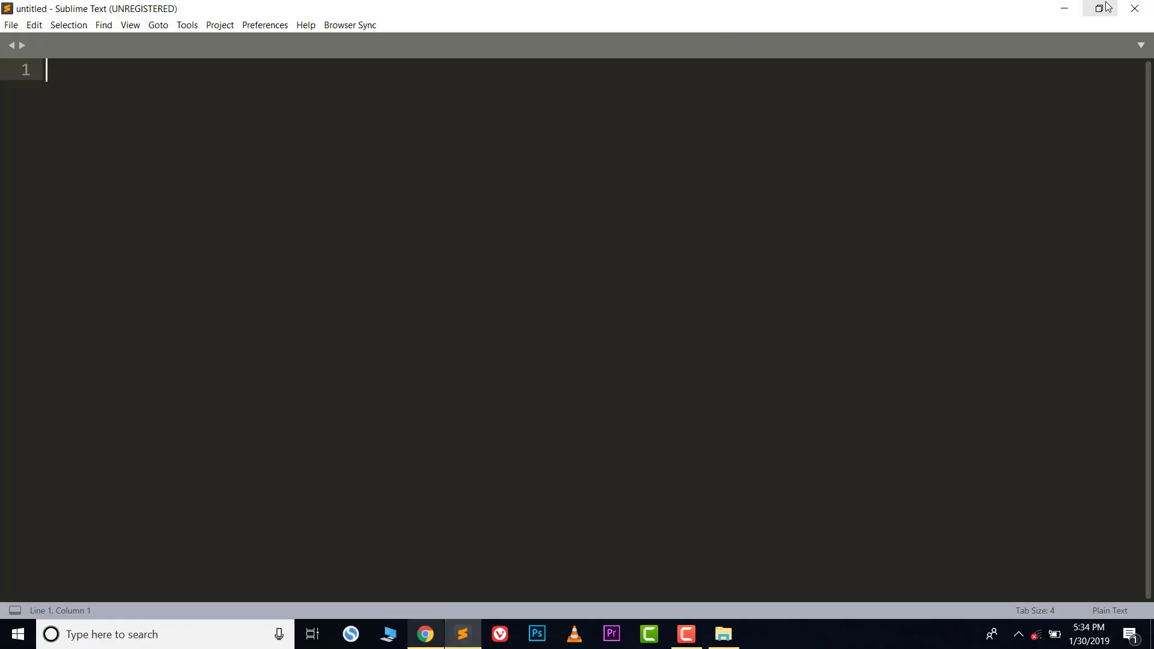
{"action": "double_click", "coordinate": [1053, 6]}
{"action": "left_click_drag", "start_coordinate": [430, 32], "coordinate": [411, 25]}
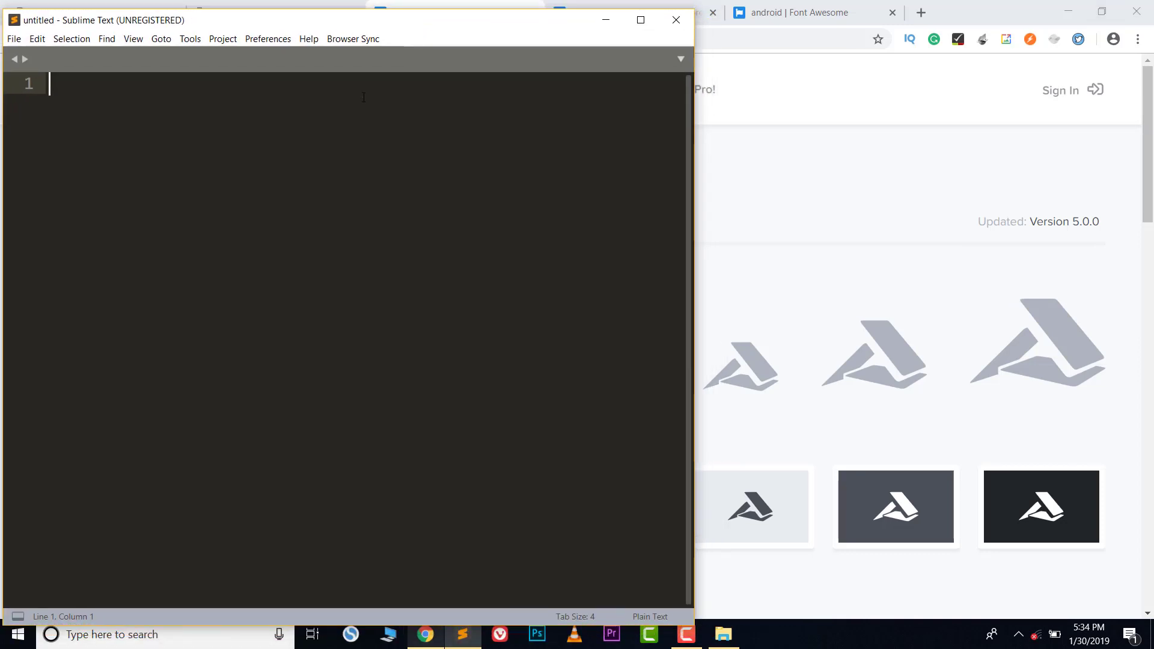
{"action": "left_click", "coordinate": [641, 20]}
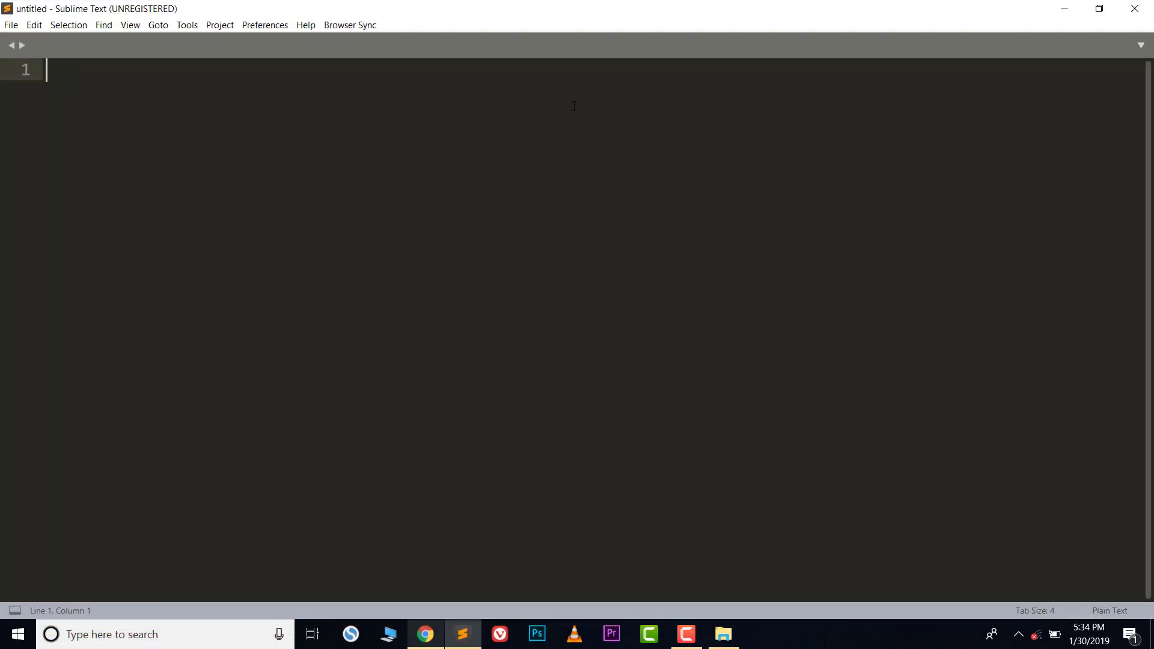
{"action": "key", "text": "ctrl+s"}
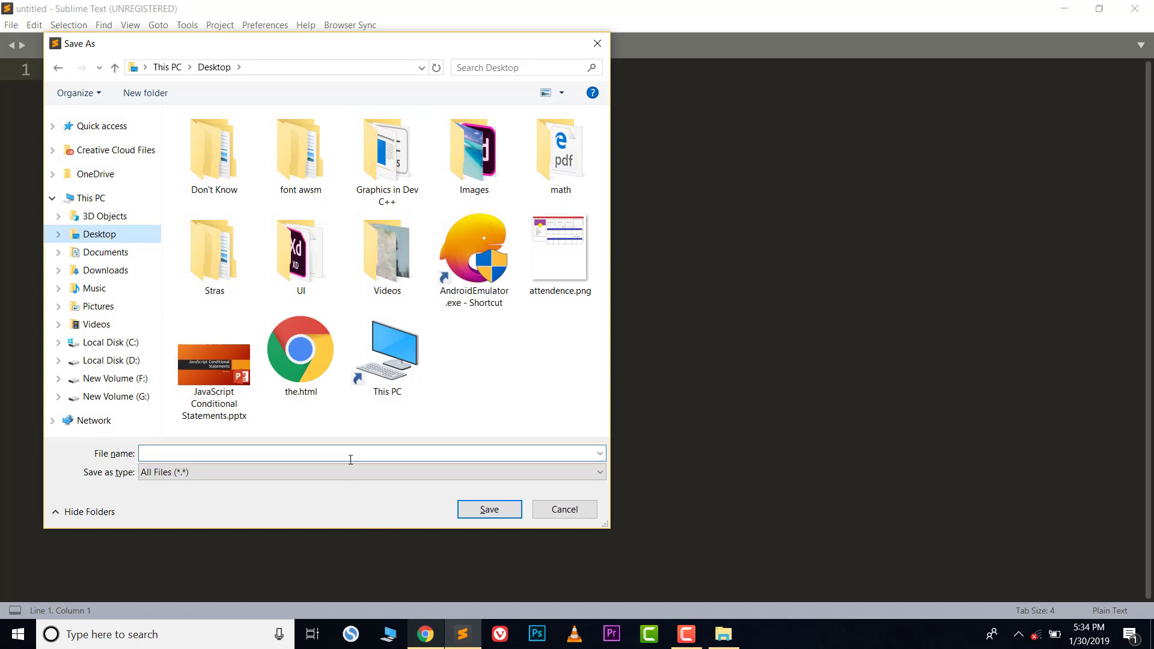
{"action": "left_click", "coordinate": [351, 458]}
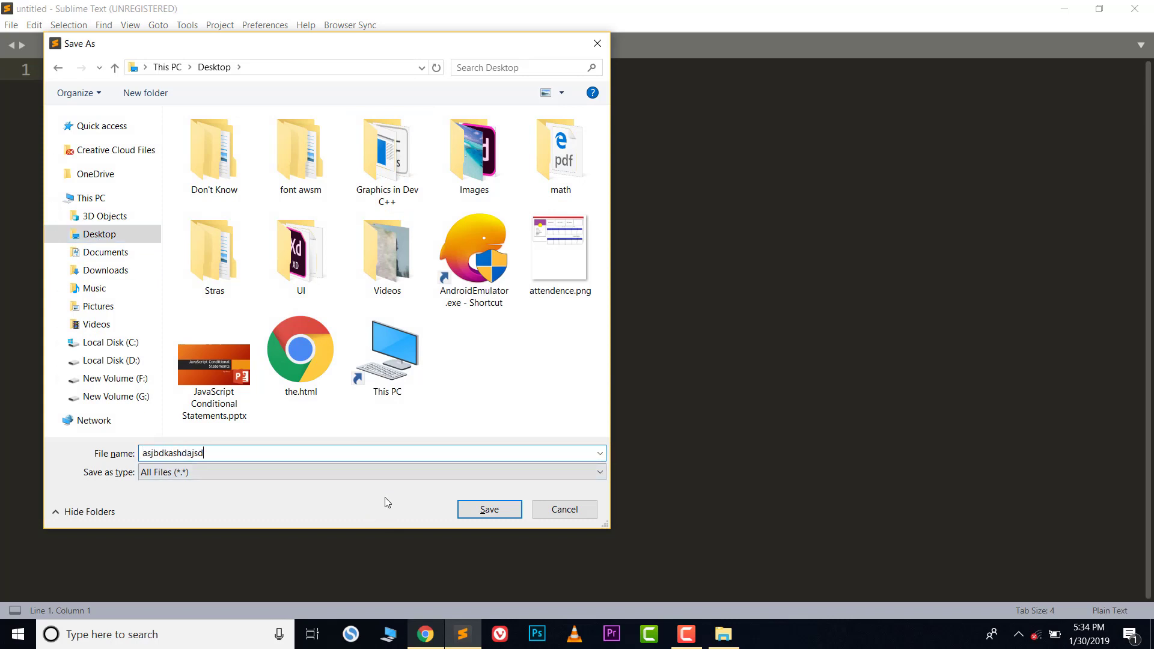
{"action": "type", "text": "asjbdkashdajsd.html"}
{"action": "key", "text": "Return"}
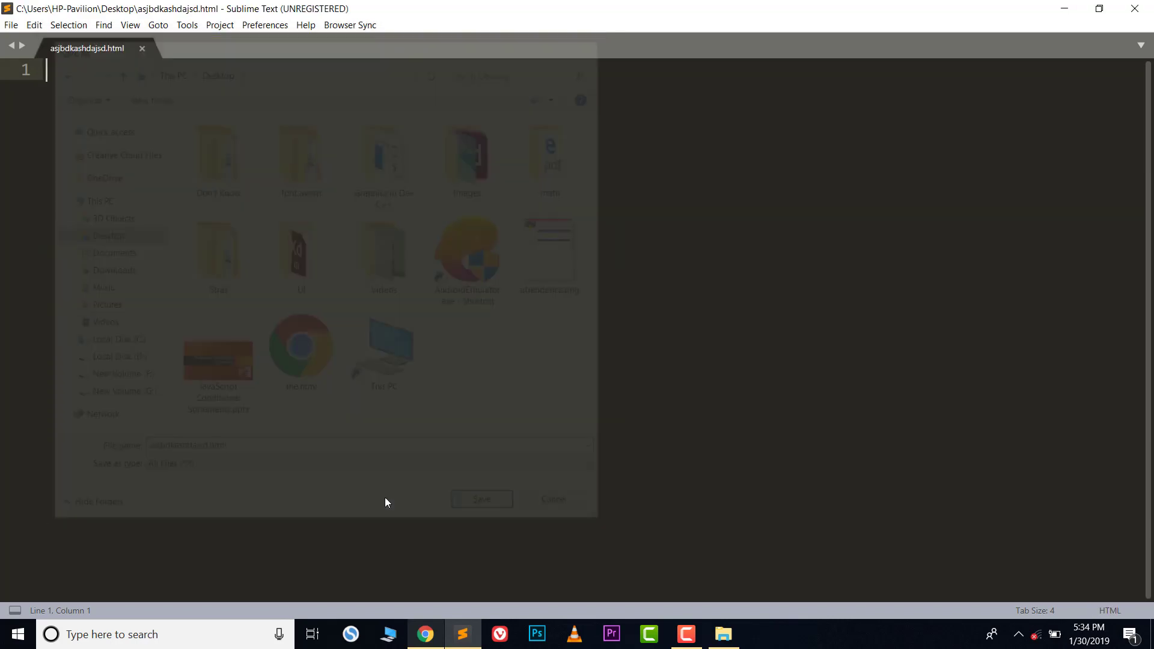
Step: Expand an HTML boilerplate with the page title 'icons'
{"action": "type", "text": "<t"}
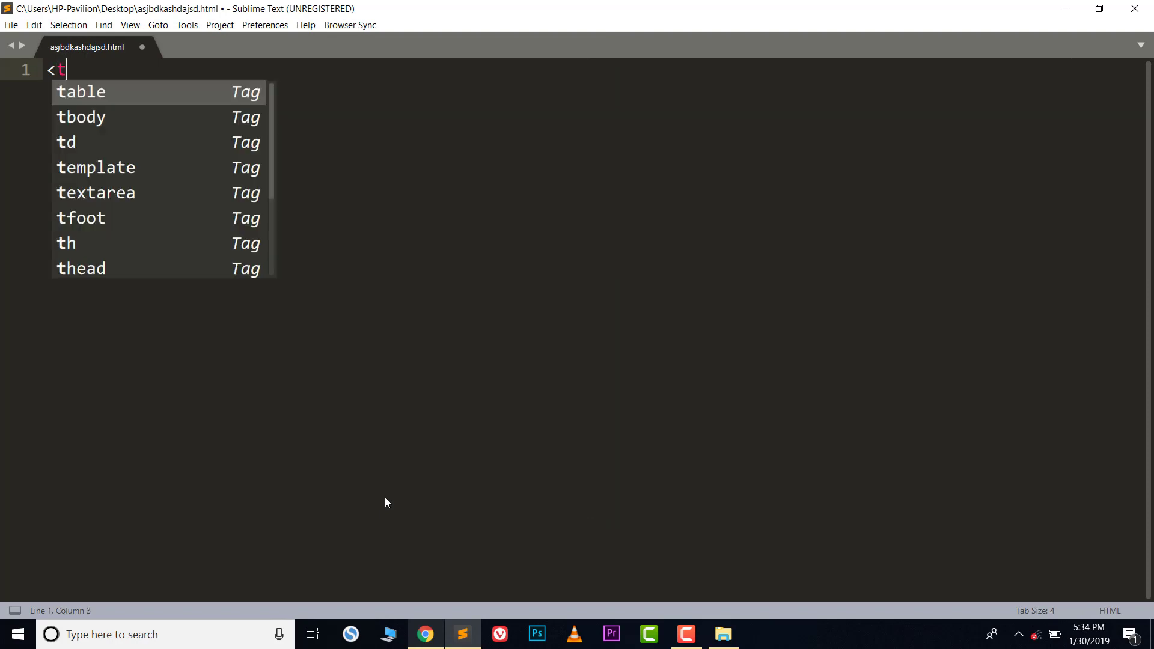
{"action": "key", "text": "BackSpace"}
{"action": "type", "text": "html"}
{"action": "key", "text": "Tab"}
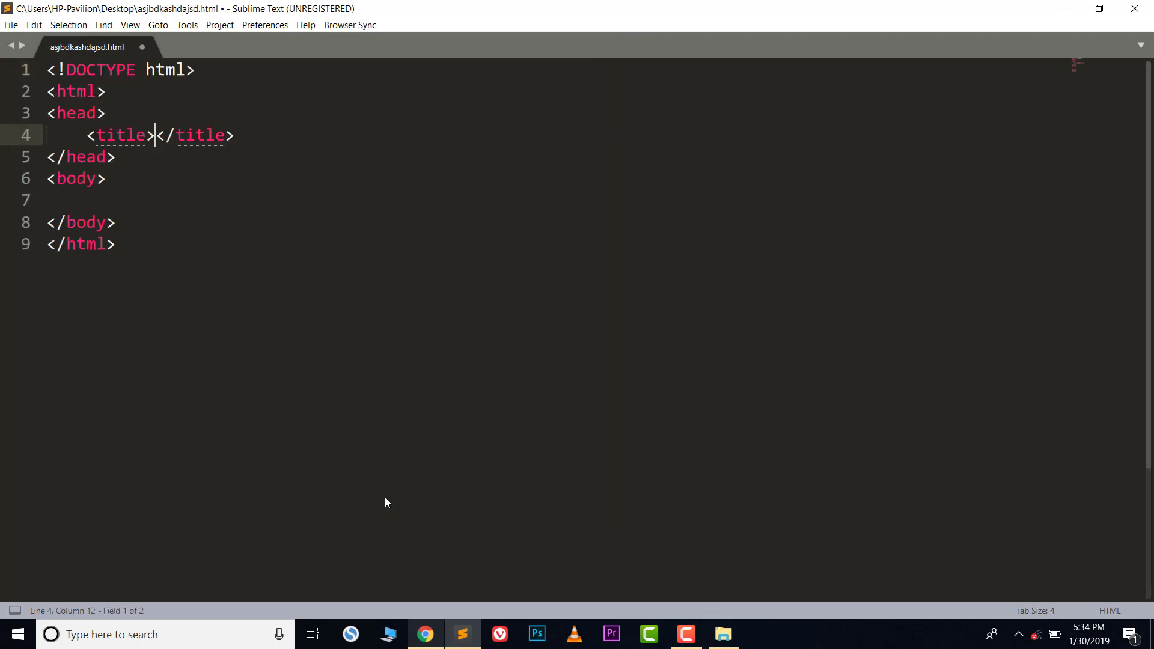
{"action": "type", "text": "icons"}
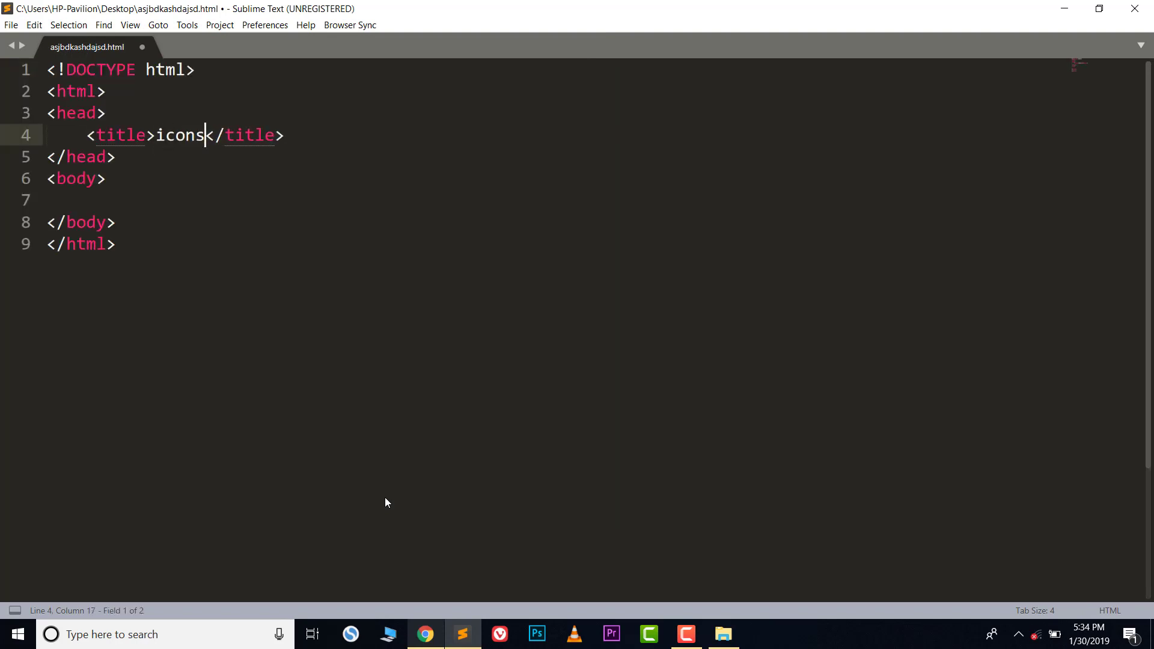
{"action": "key", "text": "Right"}
{"action": "key", "text": "Right"}
{"action": "key", "text": "Return"}
Step: Add a stylesheet link tag and place the caret in its empty href
{"action": "type", "text": "link"}
{"action": "key", "text": "Tab"}
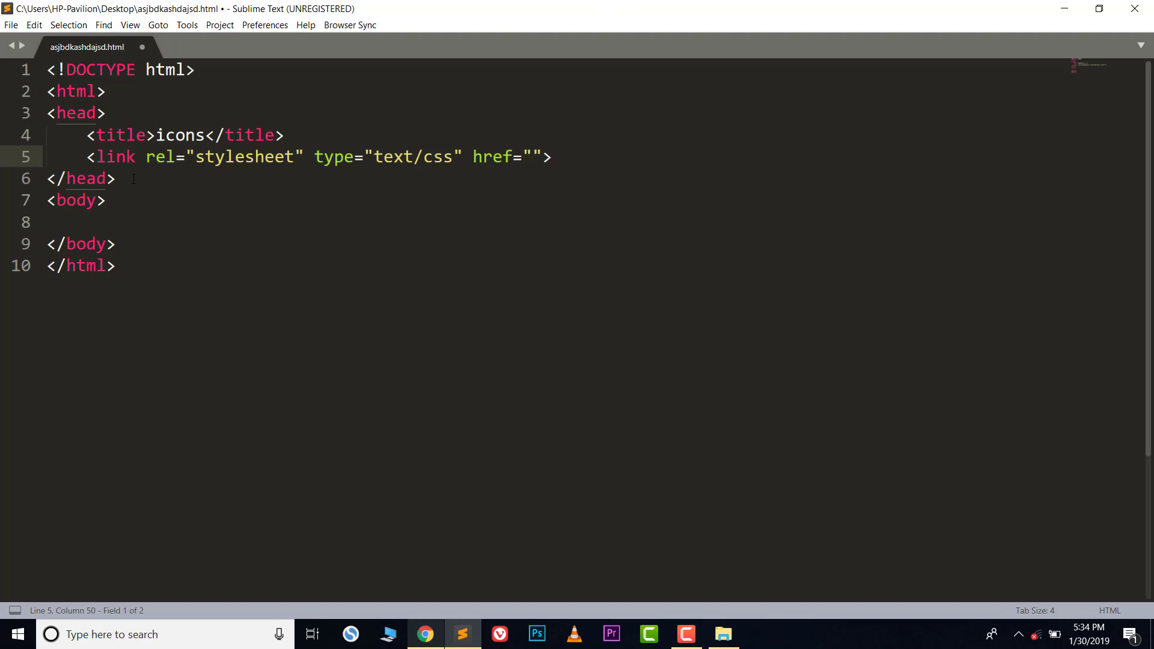
{"action": "left_click_drag", "start_coordinate": [146, 158], "coordinate": [542, 156]}
{"action": "key", "text": "Right"}
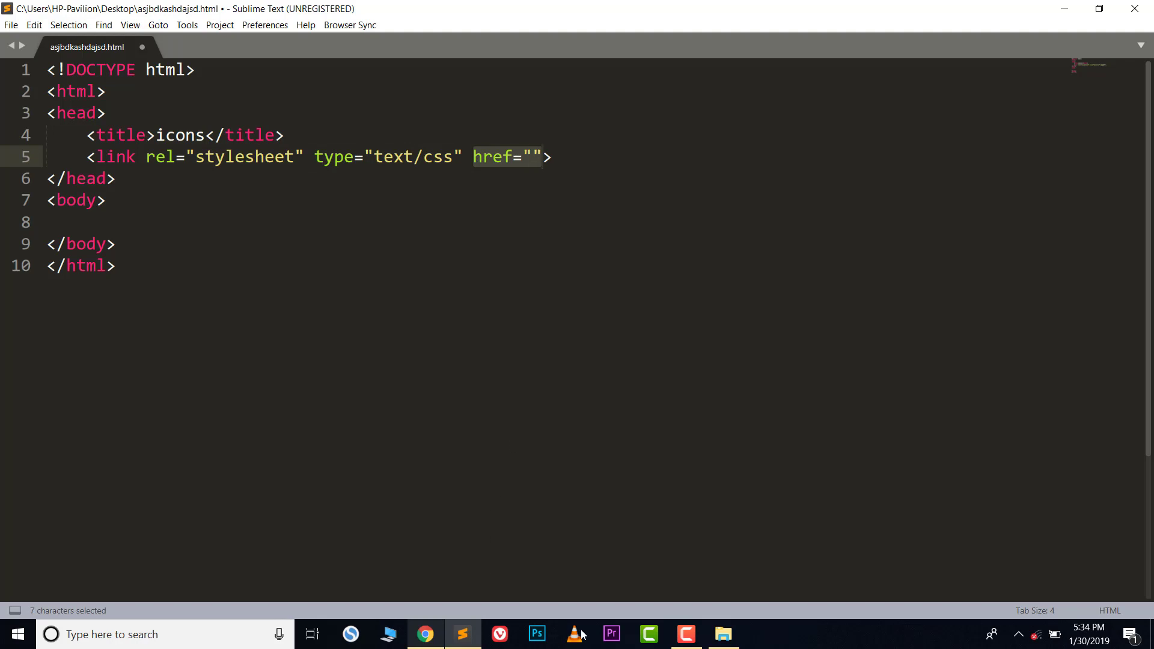
Step: Go back to the font awsm folder and open fontawesome-free-5.6.3-web
{"action": "left_click", "coordinate": [723, 634]}
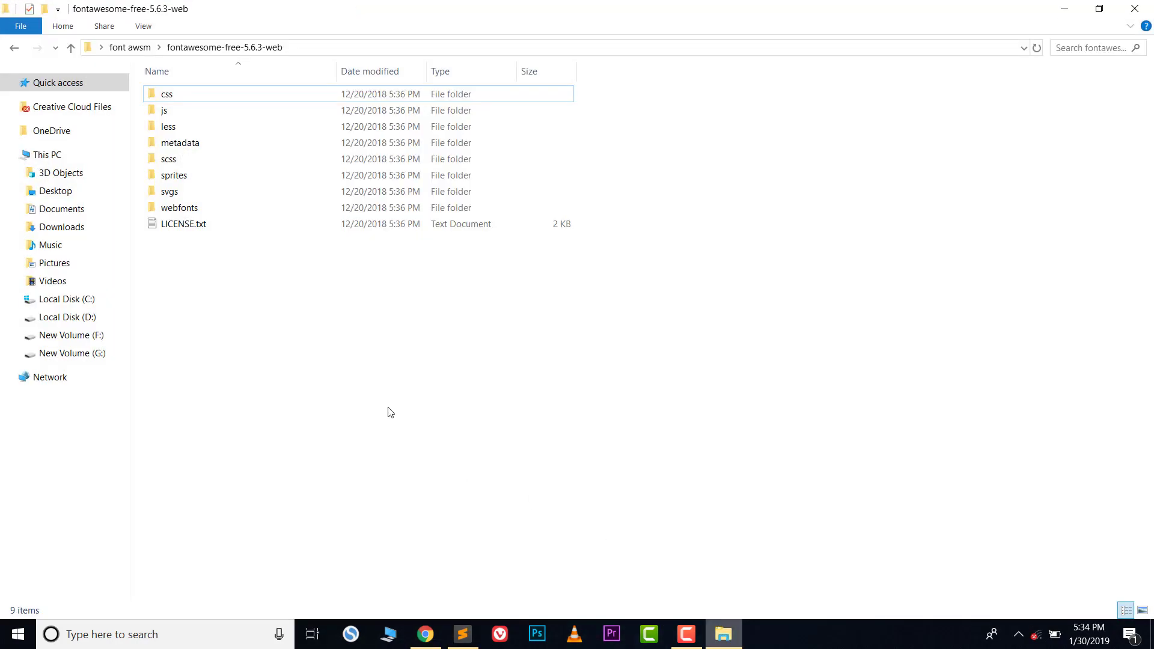
{"action": "key", "text": "BackSpace"}
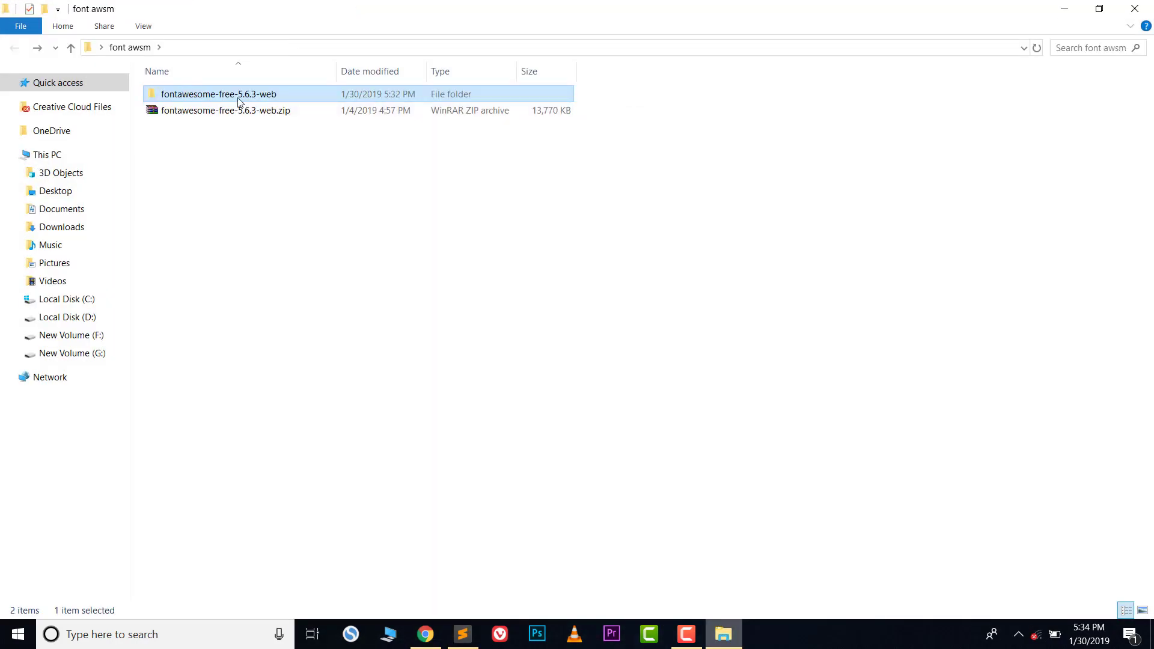
{"action": "left_click", "coordinate": [295, 170]}
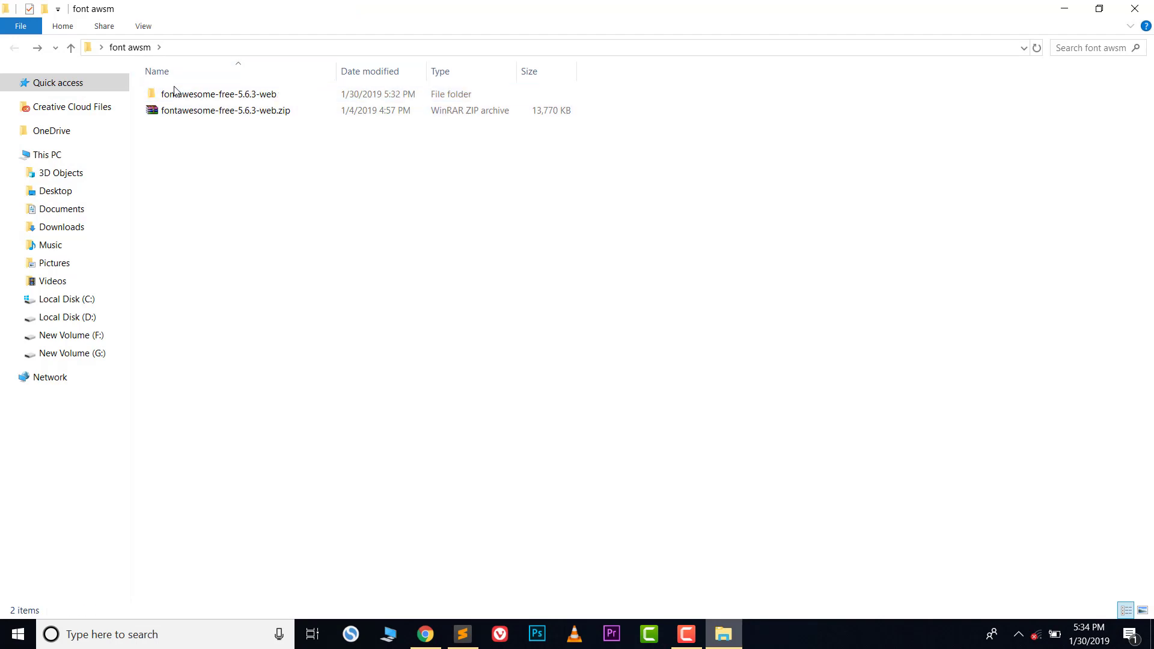
{"action": "double_click", "coordinate": [275, 98]}
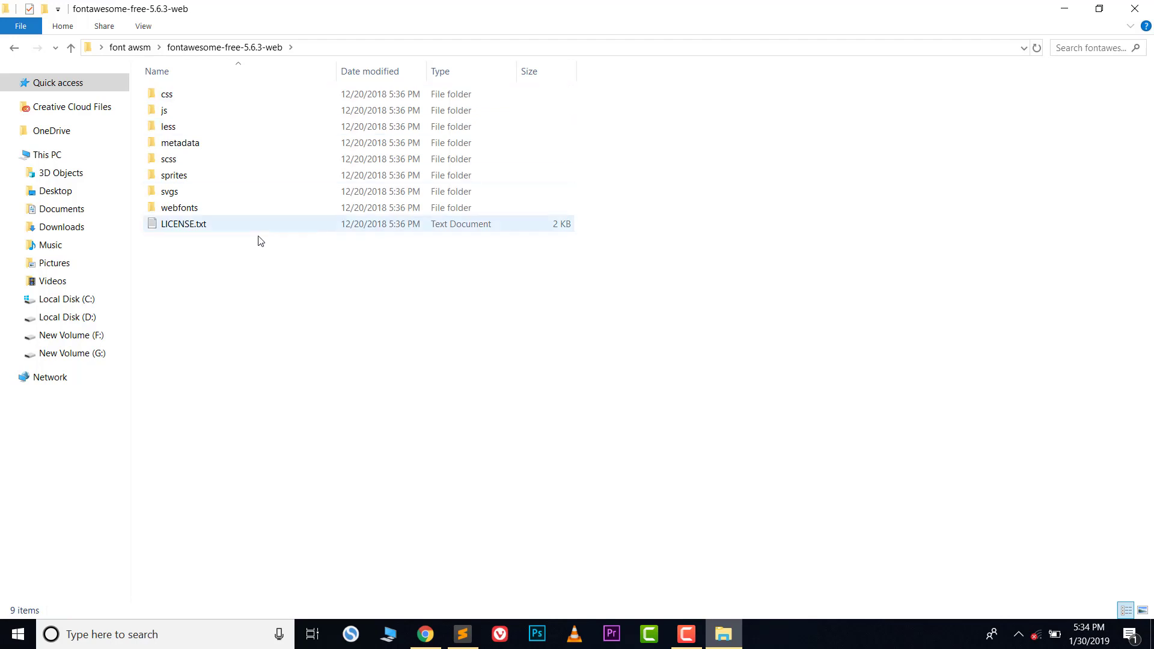
{"action": "left_click_drag", "start_coordinate": [286, 318], "coordinate": [182, 83]}
{"action": "left_click", "coordinate": [399, 332]}
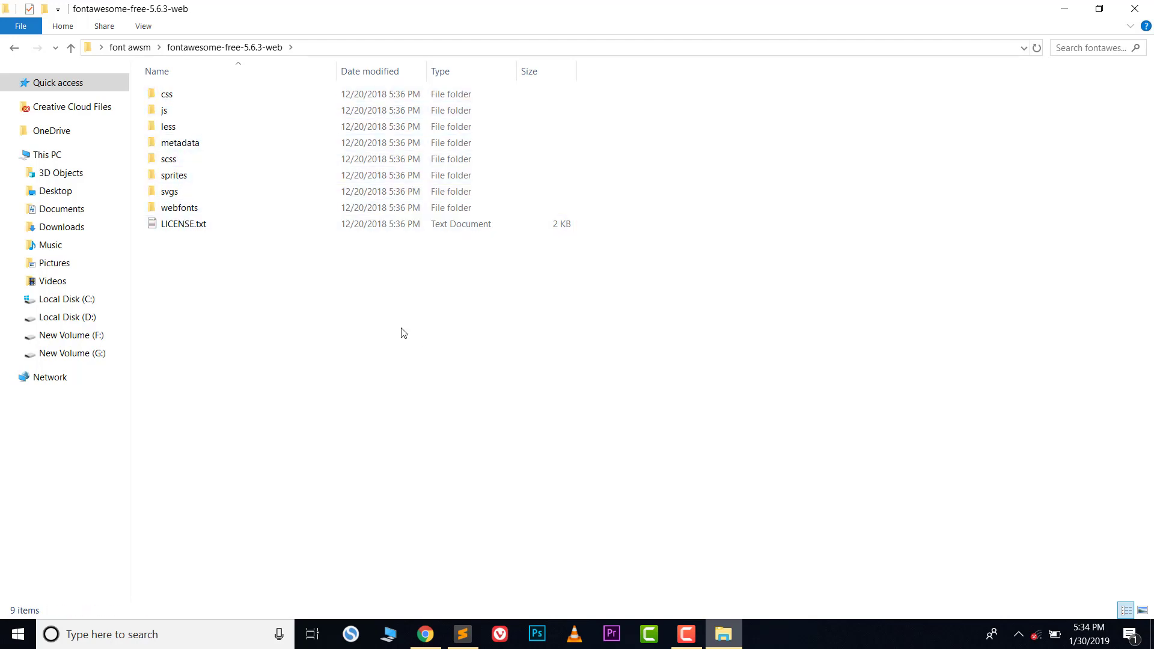
Step: Open the css folder, select all.css, then start a new Chrome tab
{"action": "double_click", "coordinate": [176, 98]}
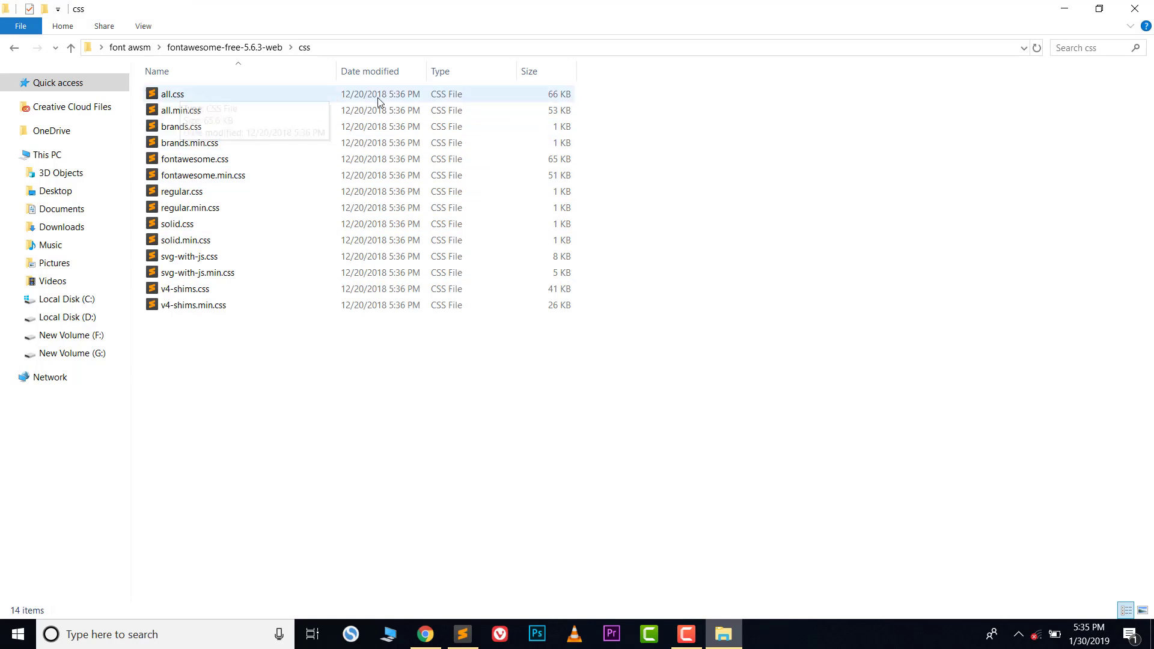
{"action": "left_click", "coordinate": [307, 96]}
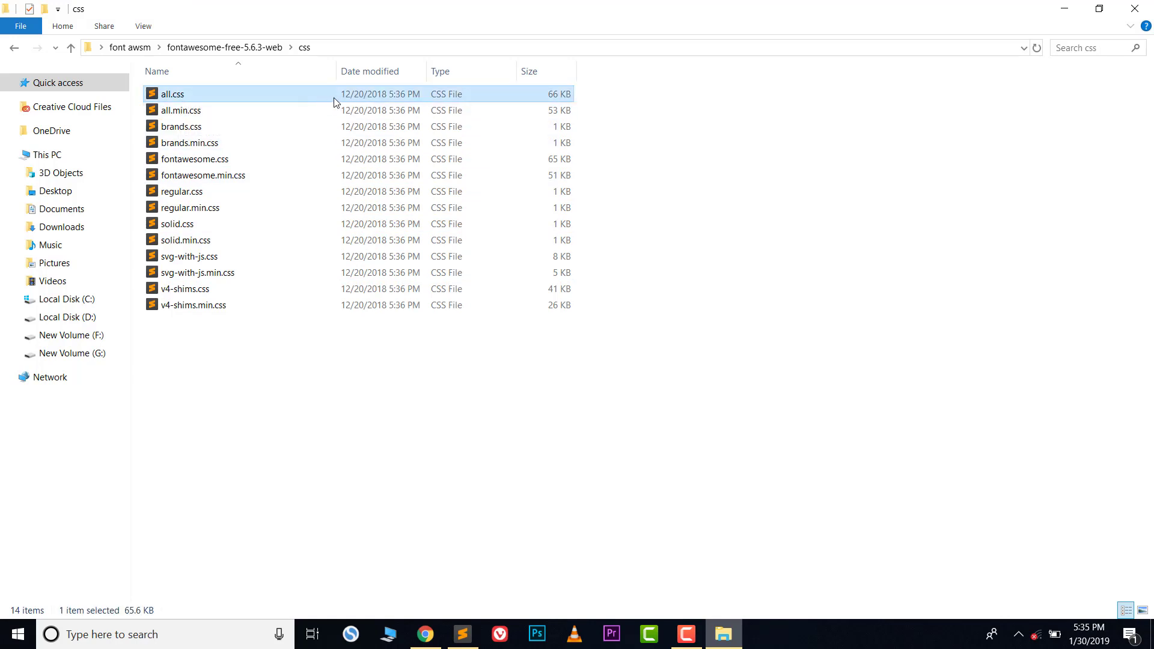
{"action": "left_click", "coordinate": [431, 636]}
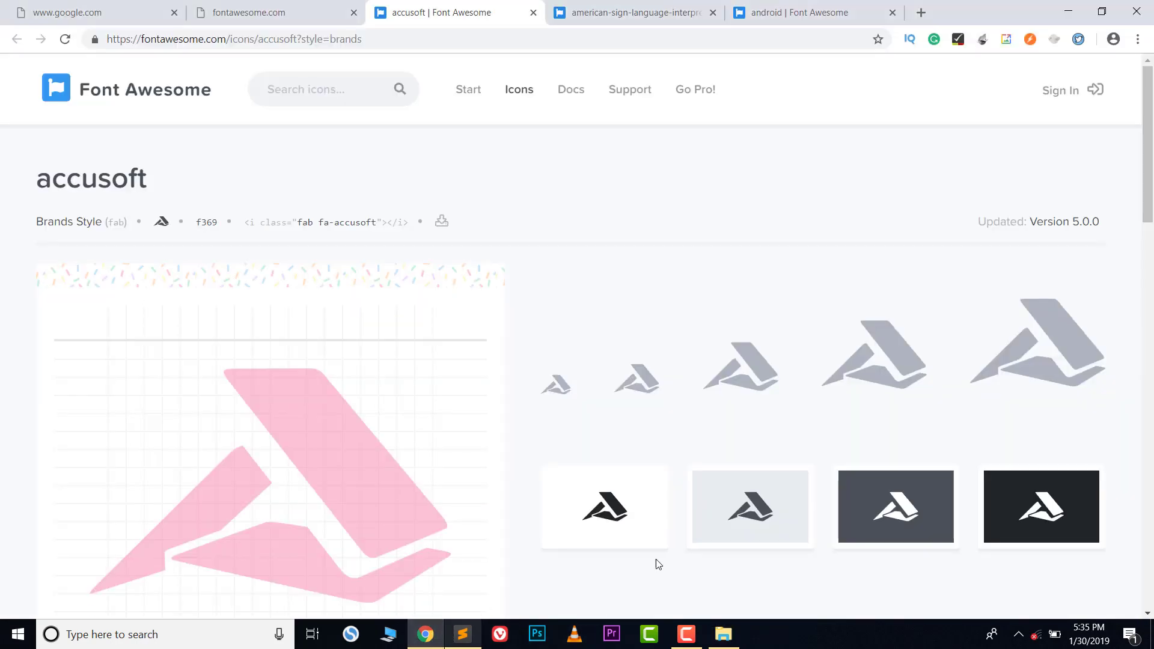
{"action": "left_click", "coordinate": [926, 24]}
Step: Open the local file font awsm/fontawesome-free-5.6.3-web/css/all.css in the new tab
{"action": "key", "text": "ctrl+o"}
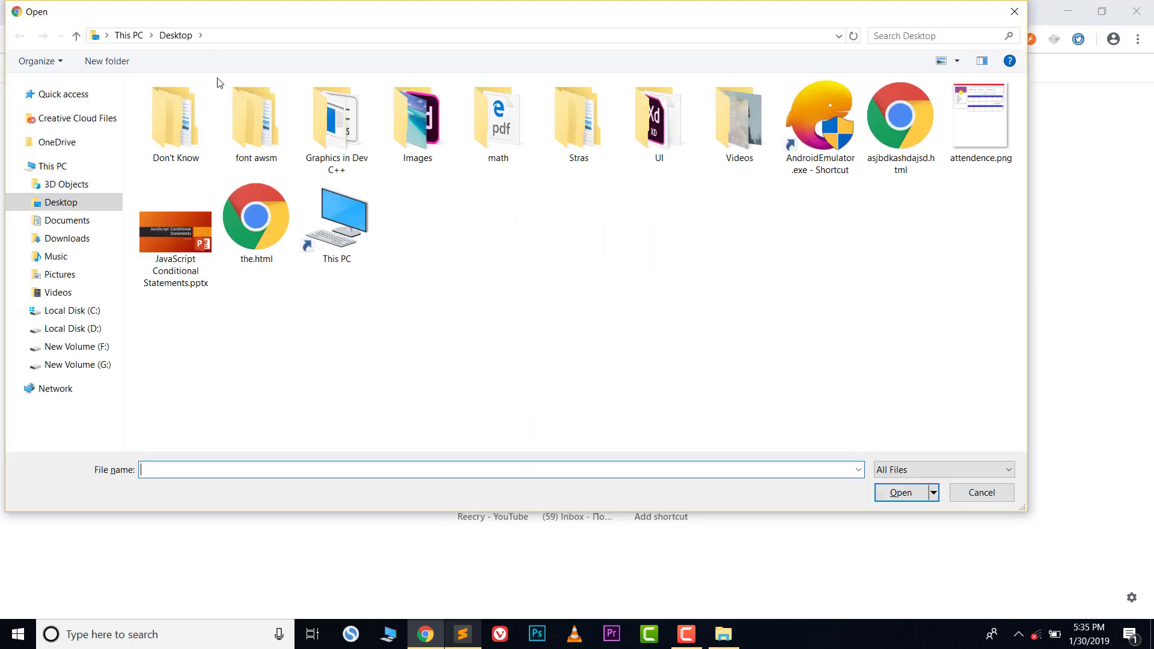
{"action": "left_click", "coordinate": [65, 202]}
{"action": "double_click", "coordinate": [229, 120]}
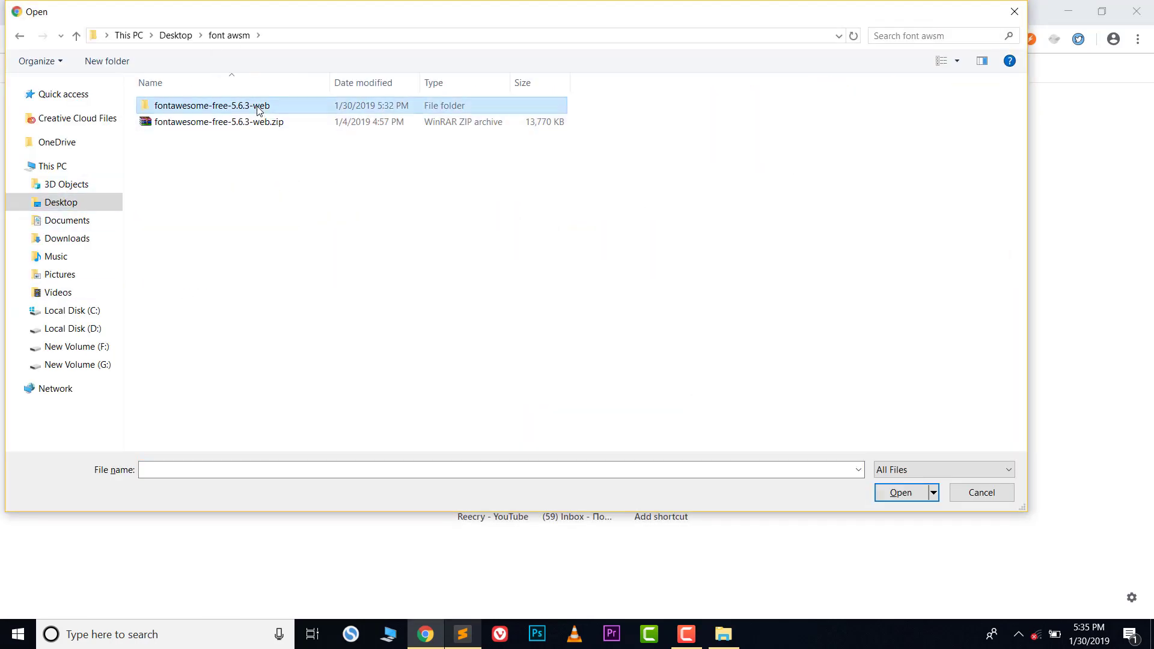
{"action": "double_click", "coordinate": [222, 109]}
{"action": "double_click", "coordinate": [219, 108]}
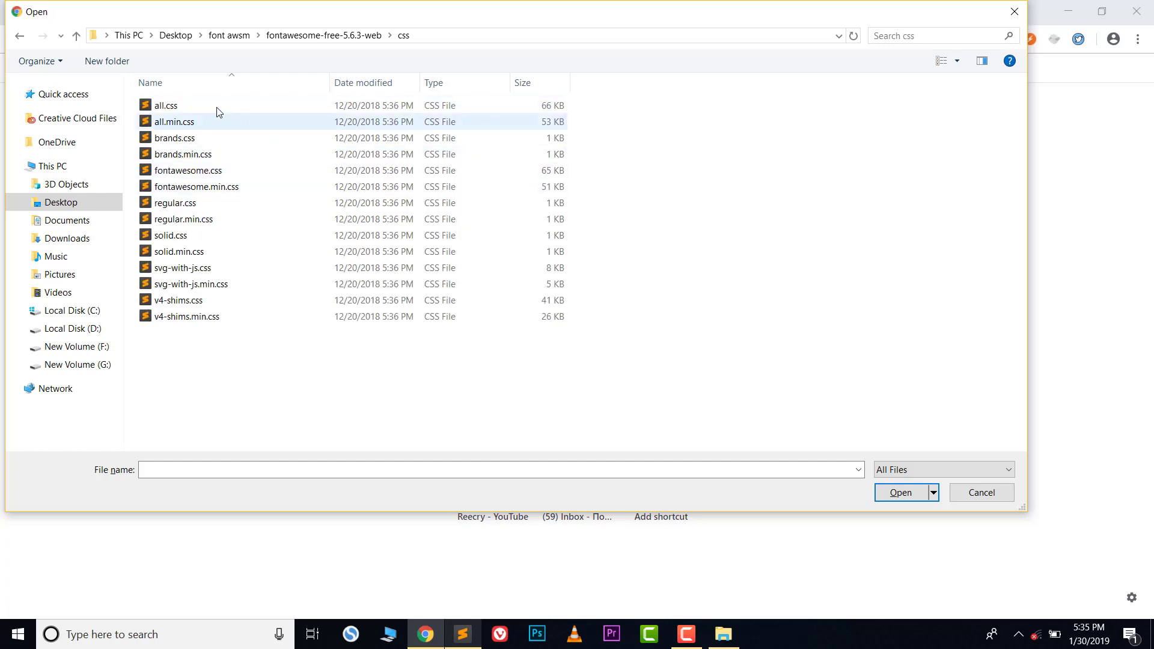
{"action": "left_click", "coordinate": [173, 103]}
{"action": "left_click", "coordinate": [895, 494]}
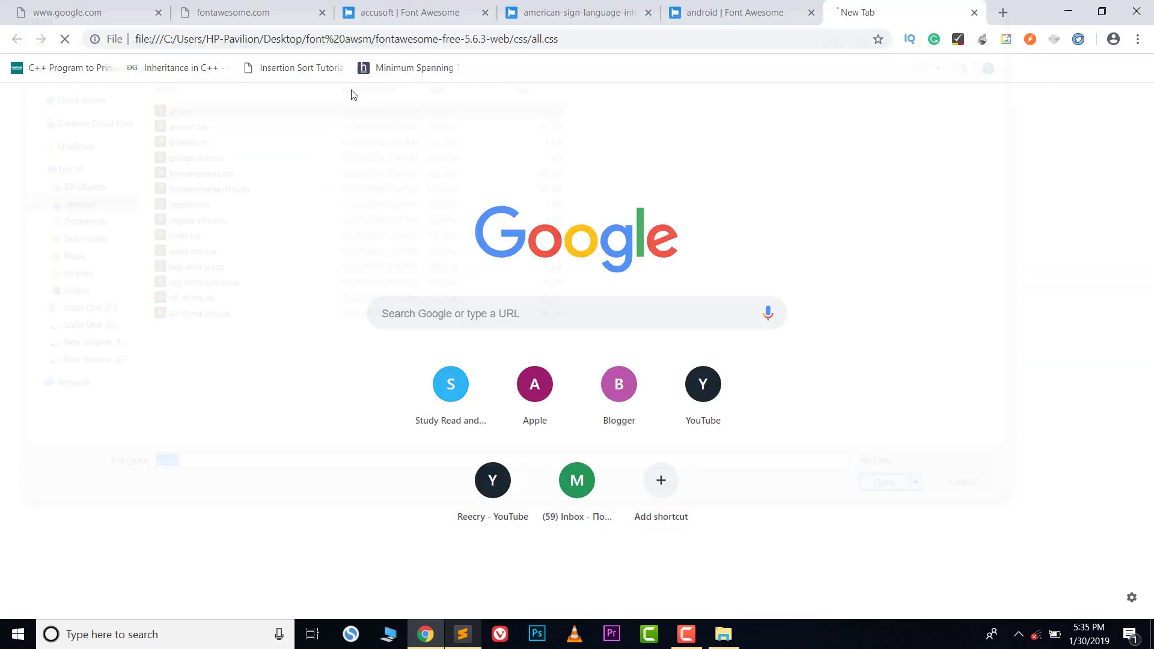
Step: Select the all.css file address in the address bar for copying
{"action": "scroll", "coordinate": [412, 312], "scroll_direction": "down", "scroll_amount": 12}
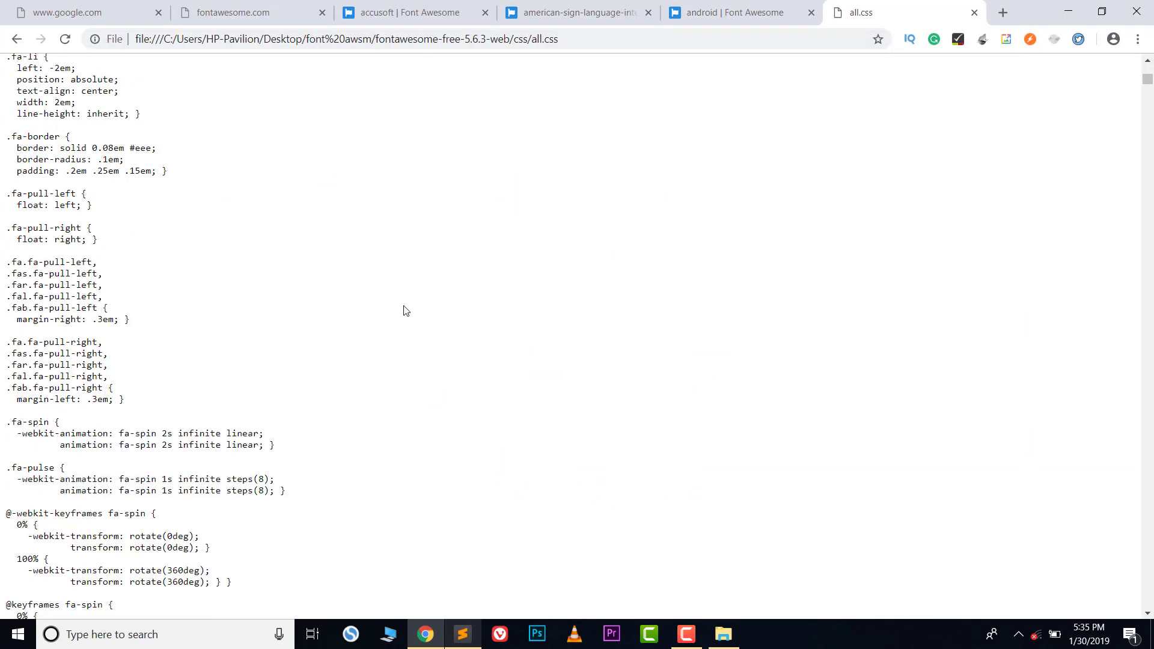
{"action": "scroll", "coordinate": [404, 312], "scroll_direction": "up", "scroll_amount": 12}
{"action": "left_click", "coordinate": [355, 38]}
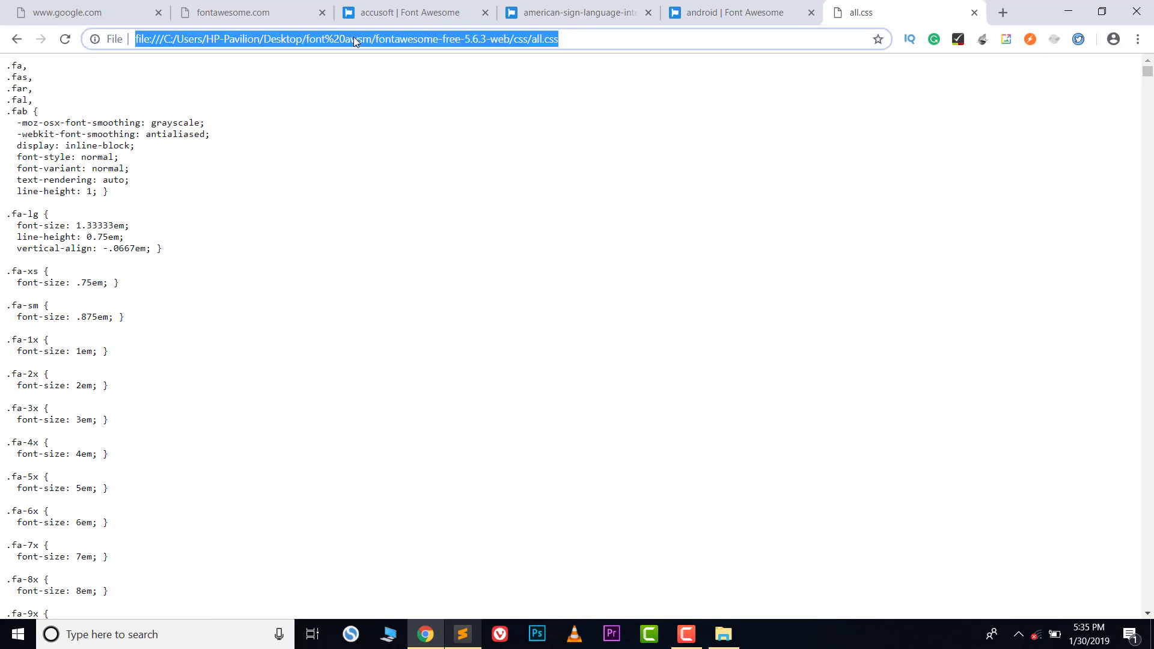
{"action": "right_click", "coordinate": [355, 38]}
Step: Copy the all.css address and paste it into the link tag's href
{"action": "left_click", "coordinate": [378, 118]}
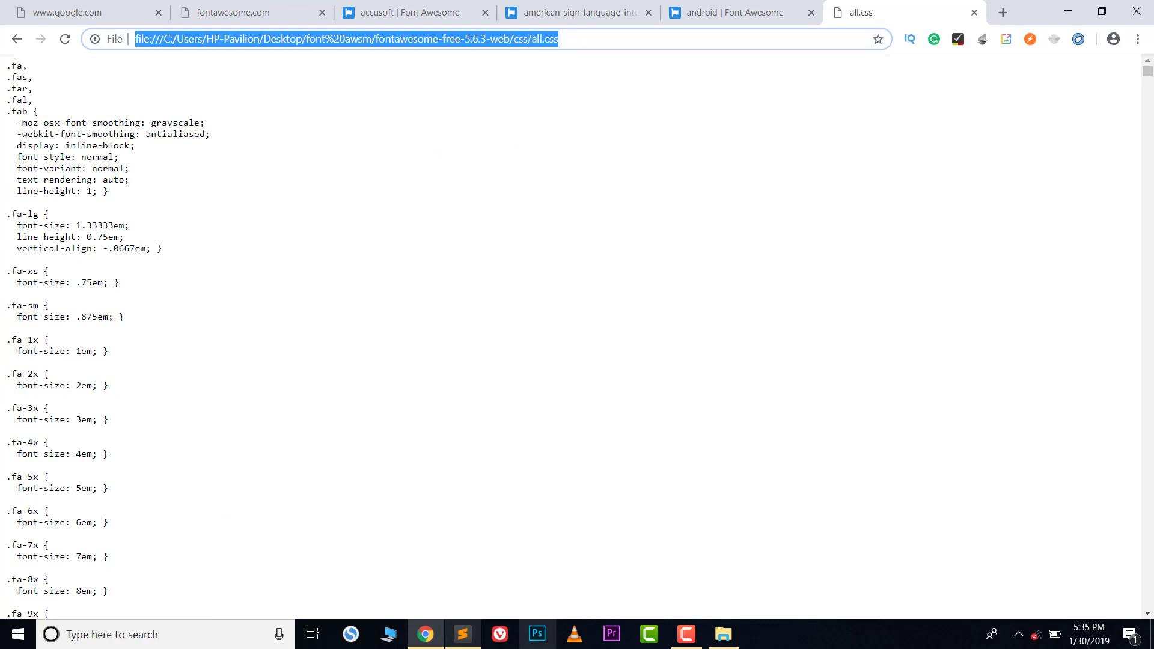
{"action": "left_click", "coordinate": [463, 634]}
{"action": "left_click", "coordinate": [512, 158]}
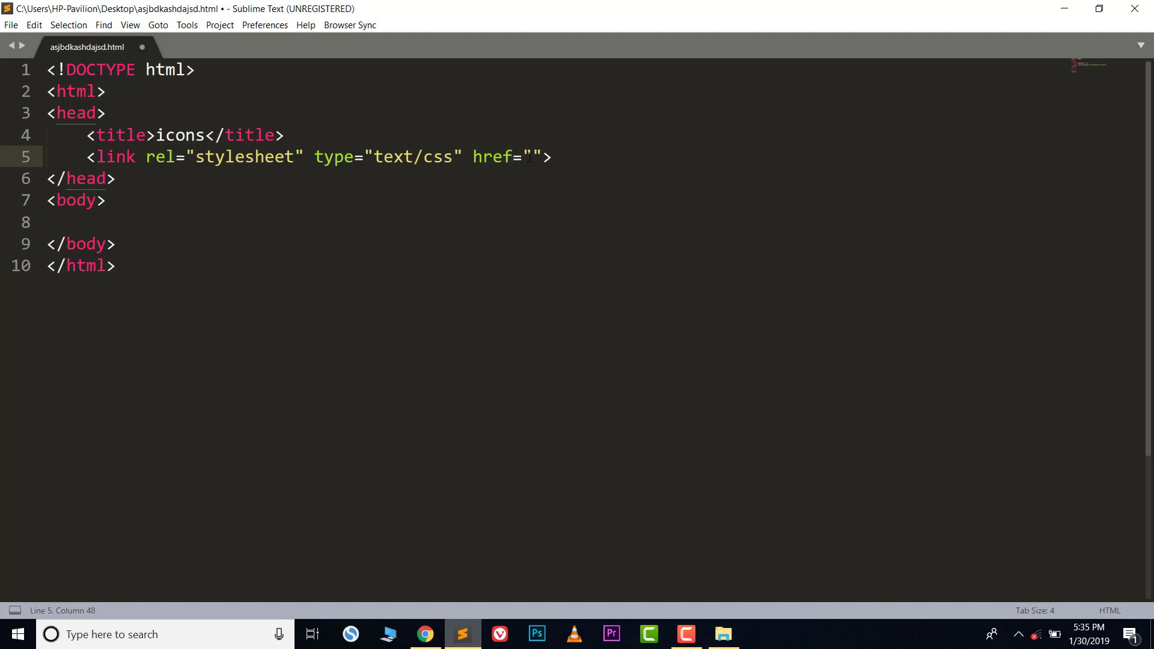
{"action": "key", "text": "ctrl+v"}
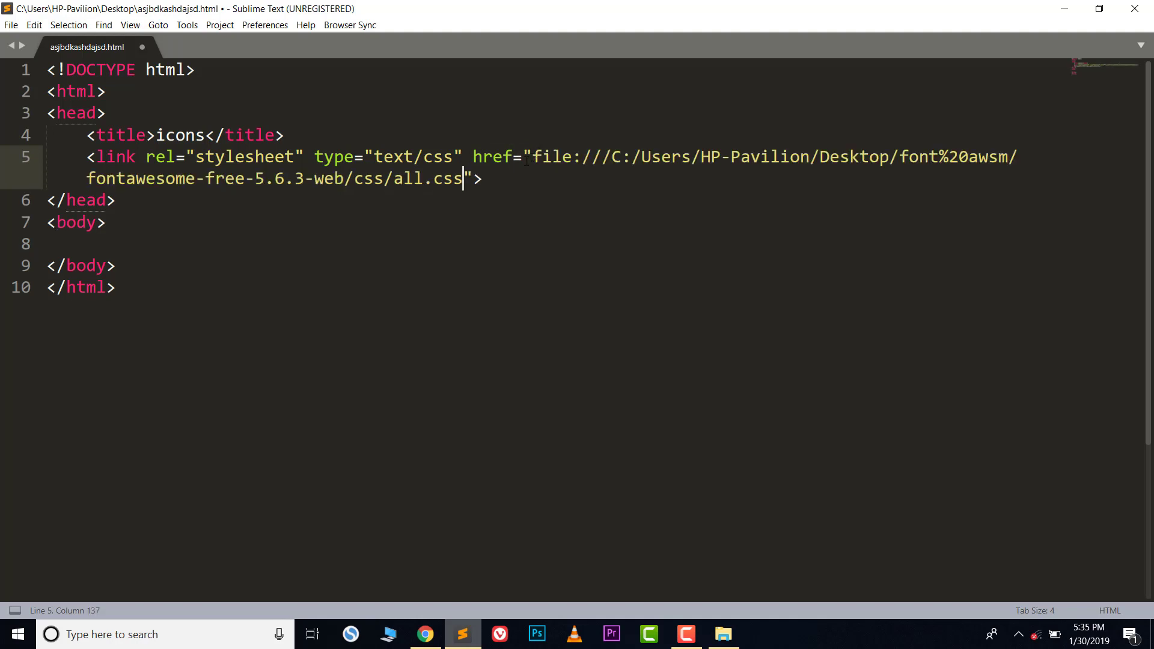
Step: Open asjbdkashdajsd.html from the Desktop in Chrome, showing a blank page
{"action": "left_click", "coordinate": [426, 632]}
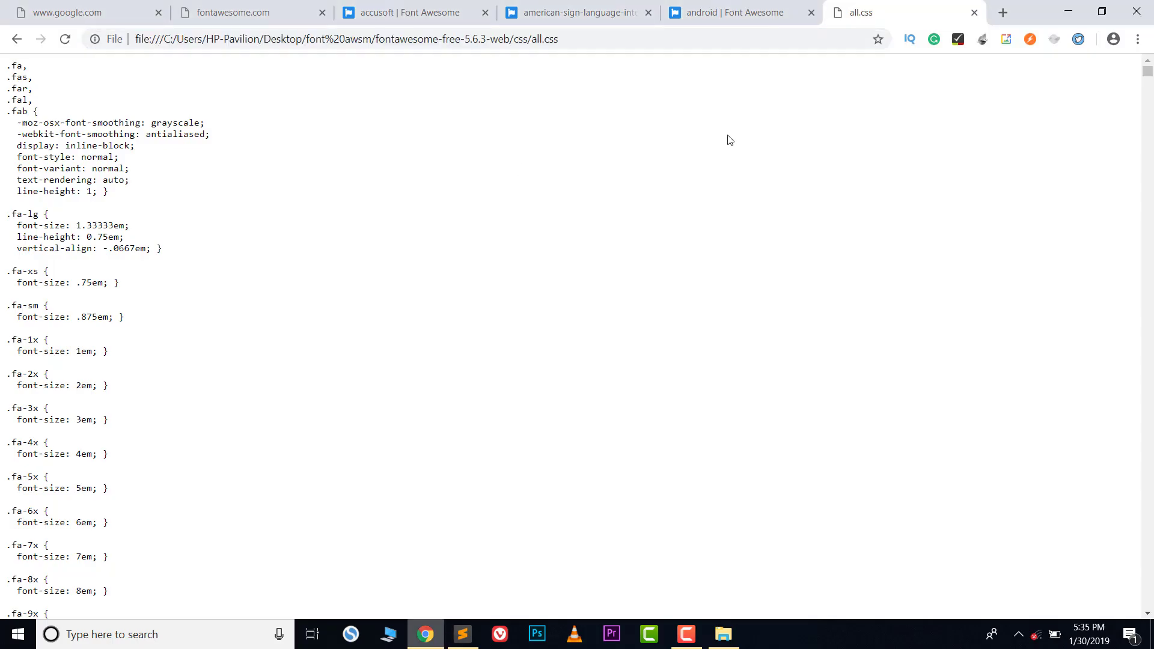
{"action": "key", "text": "ctrl+o"}
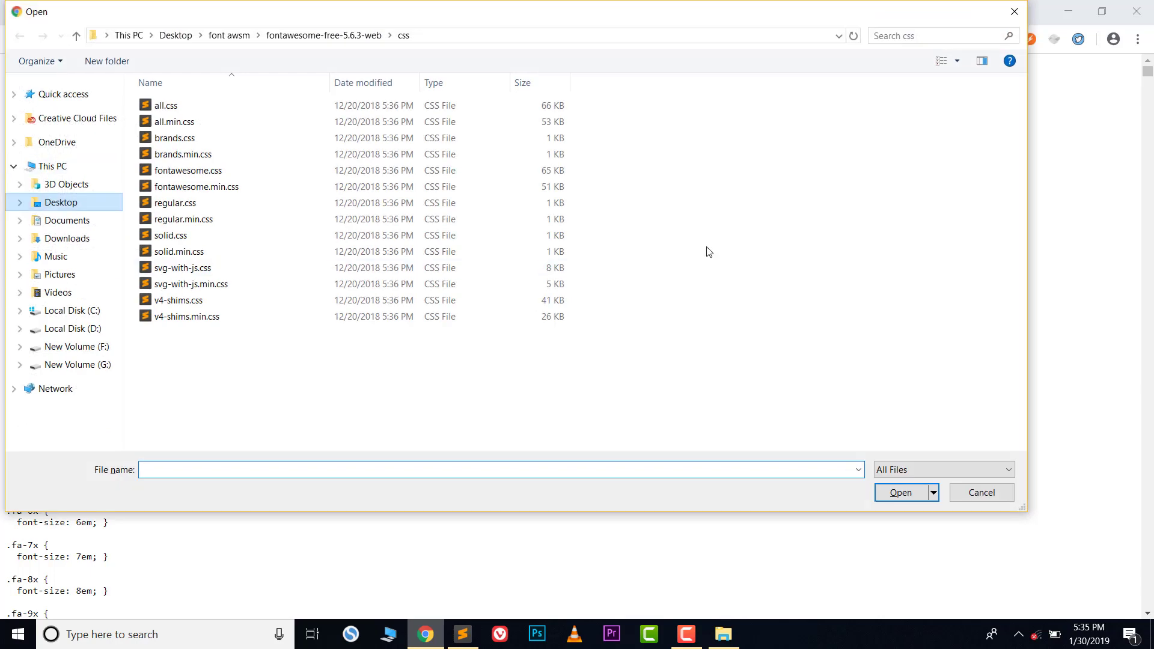
{"action": "left_click", "coordinate": [175, 35]}
{"action": "left_click", "coordinate": [883, 120]}
{"action": "key", "text": "Return"}
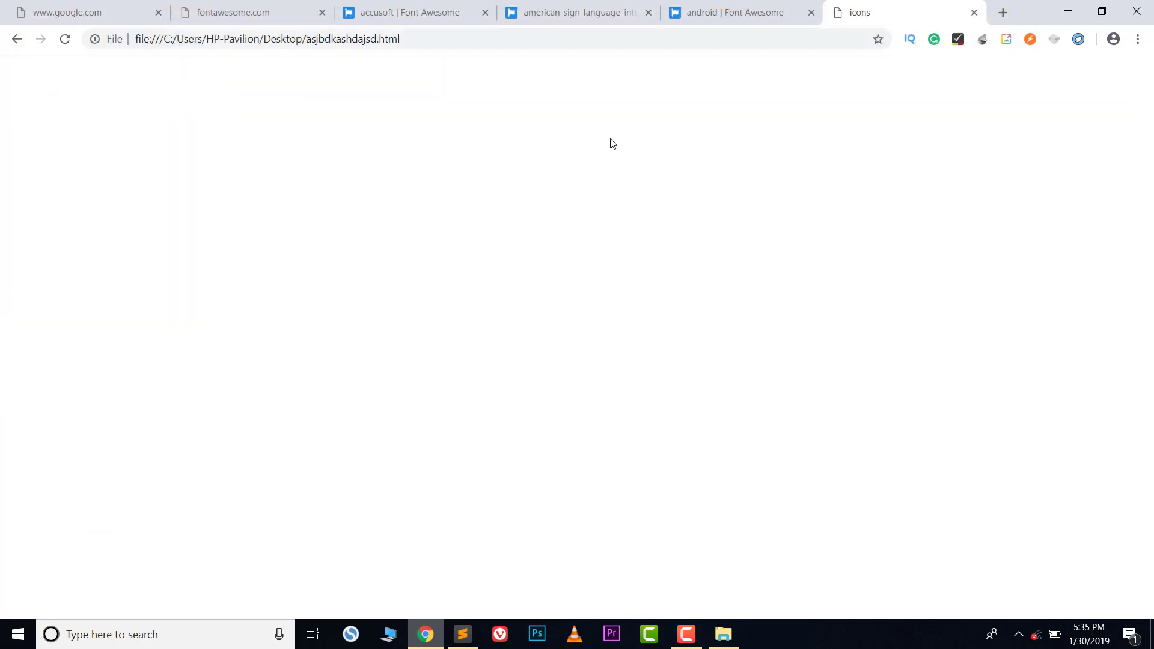
Step: Back in Sublime Text, select the body tag lines
{"action": "left_click", "coordinate": [466, 628]}
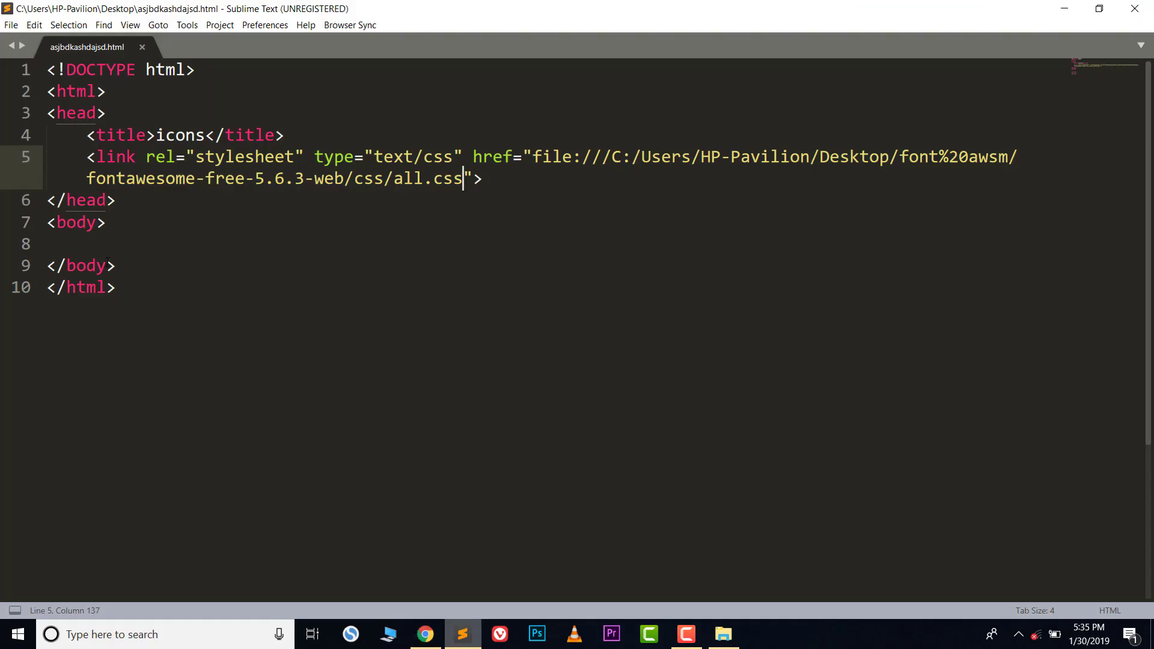
{"action": "key", "text": "Down"}
{"action": "key", "text": "Down"}
{"action": "key", "text": "Down"}
{"action": "key", "text": "Down"}
{"action": "key", "text": "shift+Up"}
{"action": "key", "text": "shift+Up"}
{"action": "key", "text": "shift+Home"}
Step: Copy the accusoft icon's HTML snippet, paste it on line 8 of the Sublime file, and save
{"action": "left_click", "coordinate": [426, 635]}
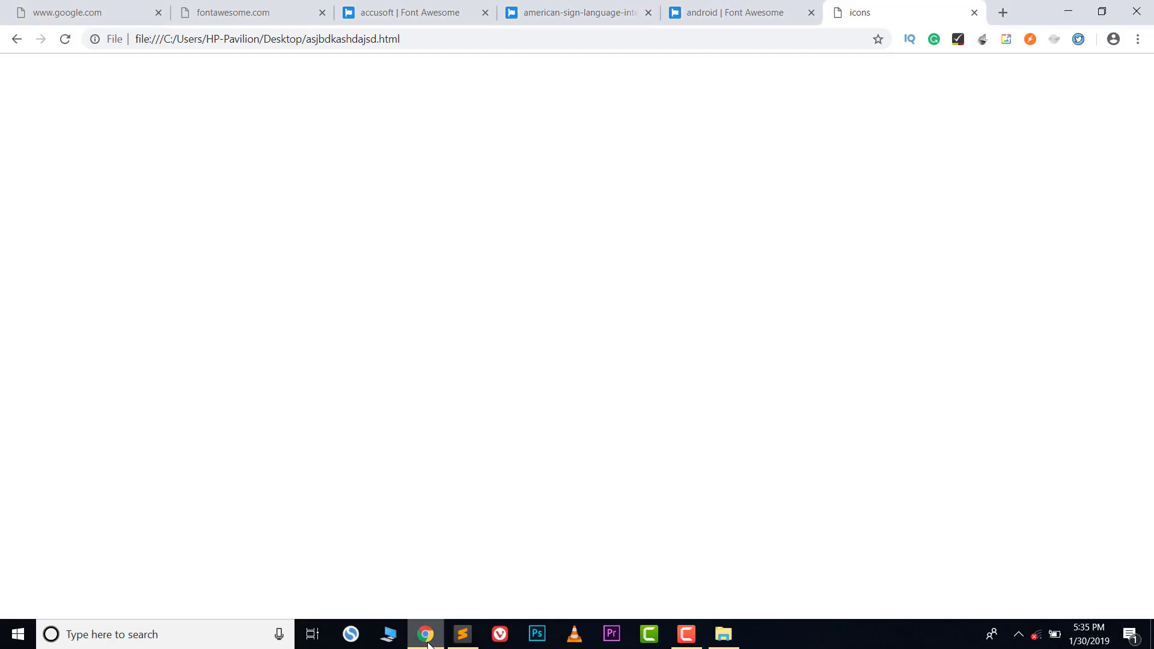
{"action": "left_click", "coordinate": [412, 10]}
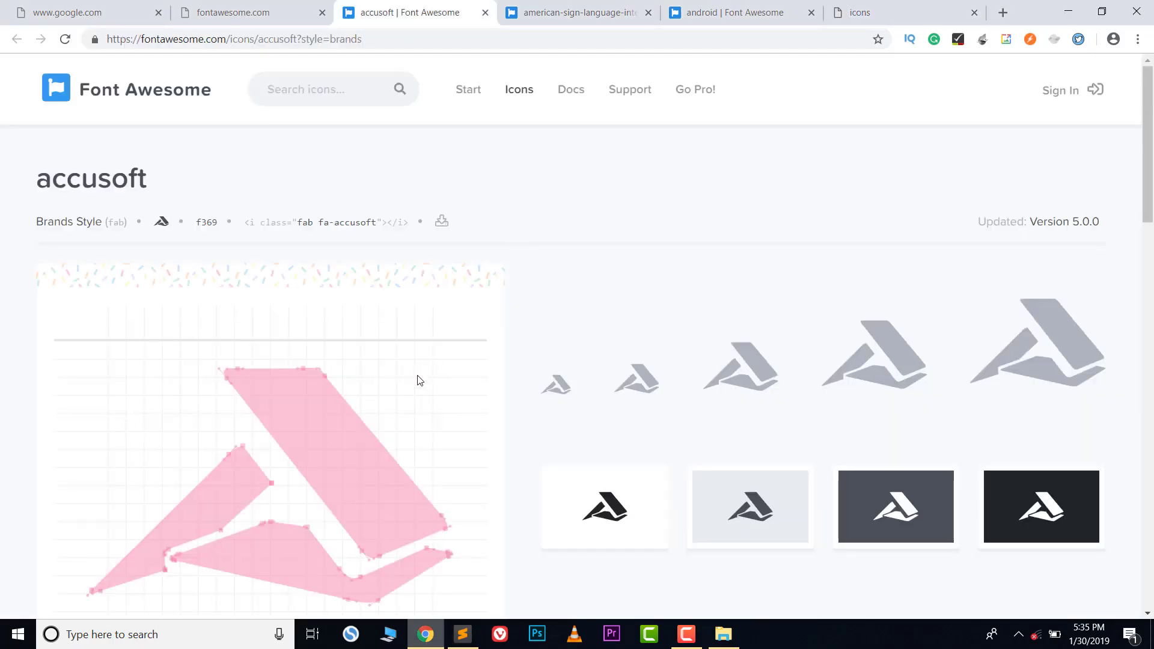
{"action": "scroll", "coordinate": [445, 373], "scroll_direction": "down", "scroll_amount": 2}
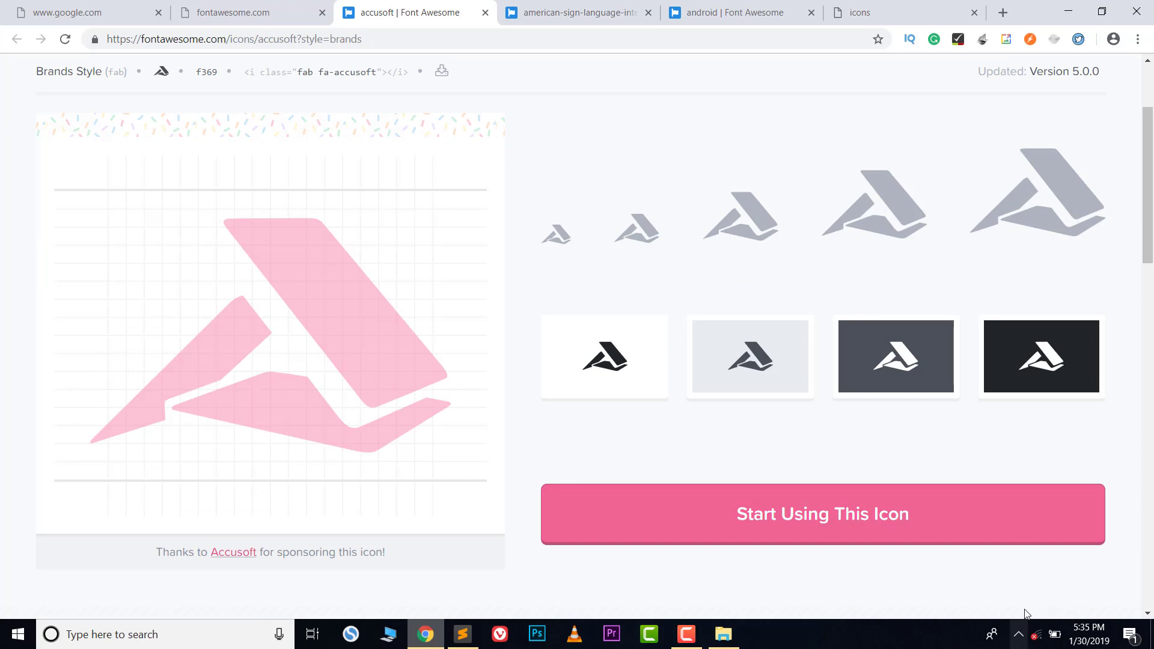
{"action": "scroll", "coordinate": [612, 311], "scroll_direction": "up", "scroll_amount": 2}
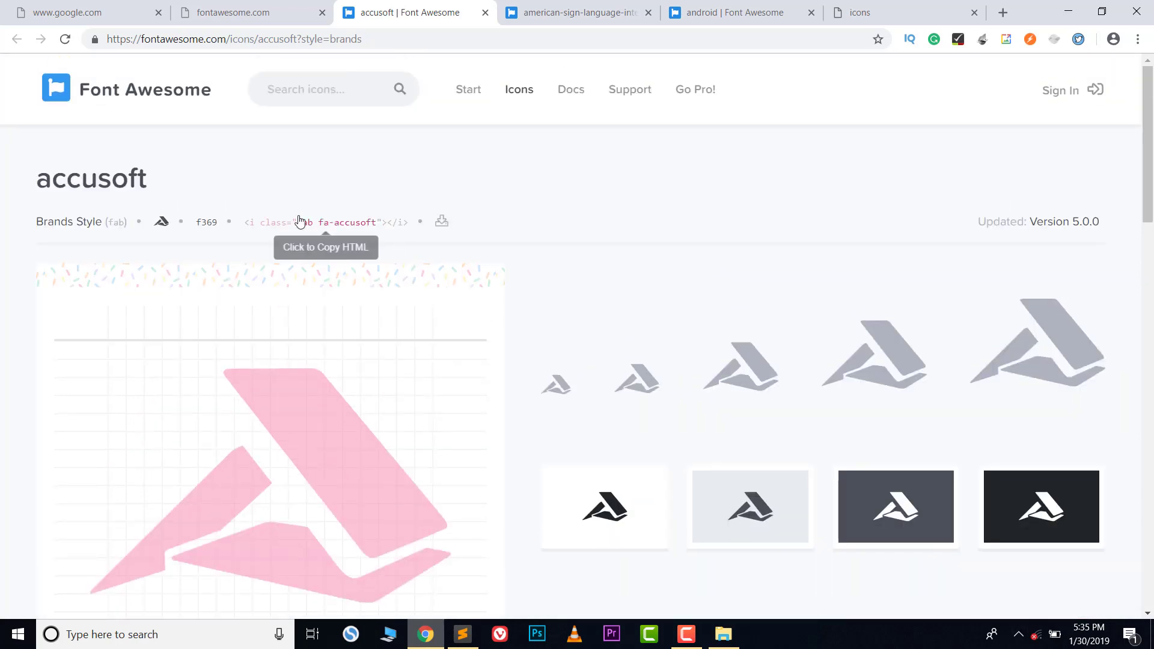
{"action": "left_click", "coordinate": [324, 226]}
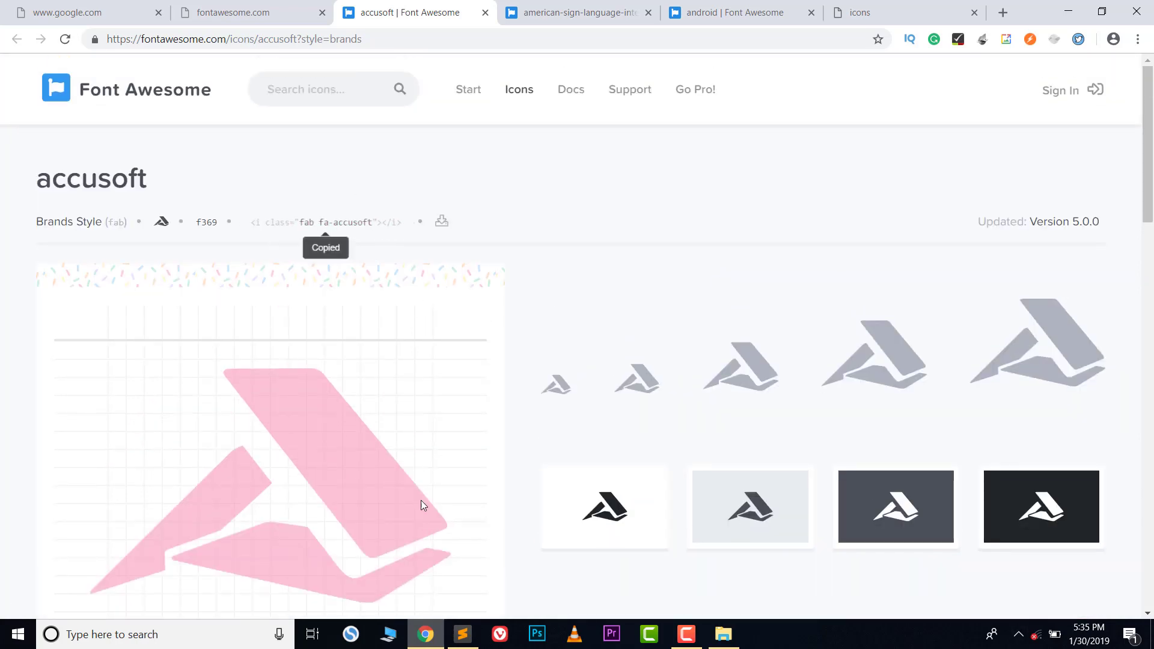
{"action": "left_click", "coordinate": [462, 634]}
{"action": "left_click", "coordinate": [113, 246]}
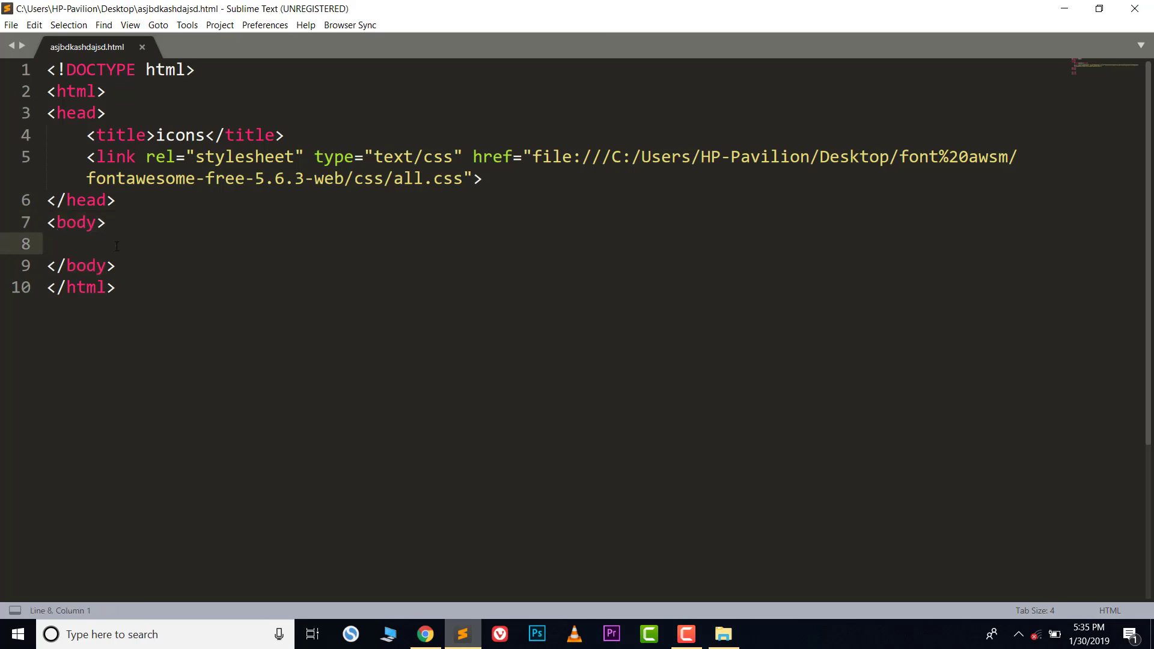
{"action": "key", "text": "ctrl+v"}
{"action": "key", "text": "ctrl+s"}
Step: Reload the local icons page in Chrome so the accusoft icon renders
{"action": "left_click", "coordinate": [425, 634]}
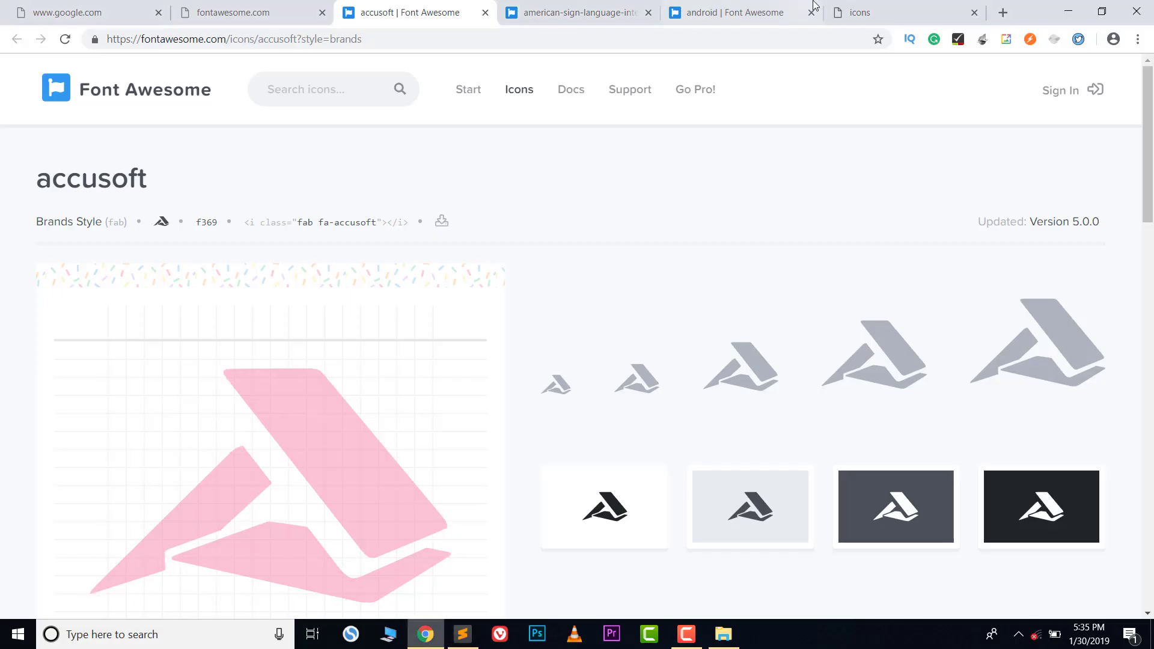
{"action": "left_click", "coordinate": [860, 12]}
{"action": "left_click", "coordinate": [65, 39]}
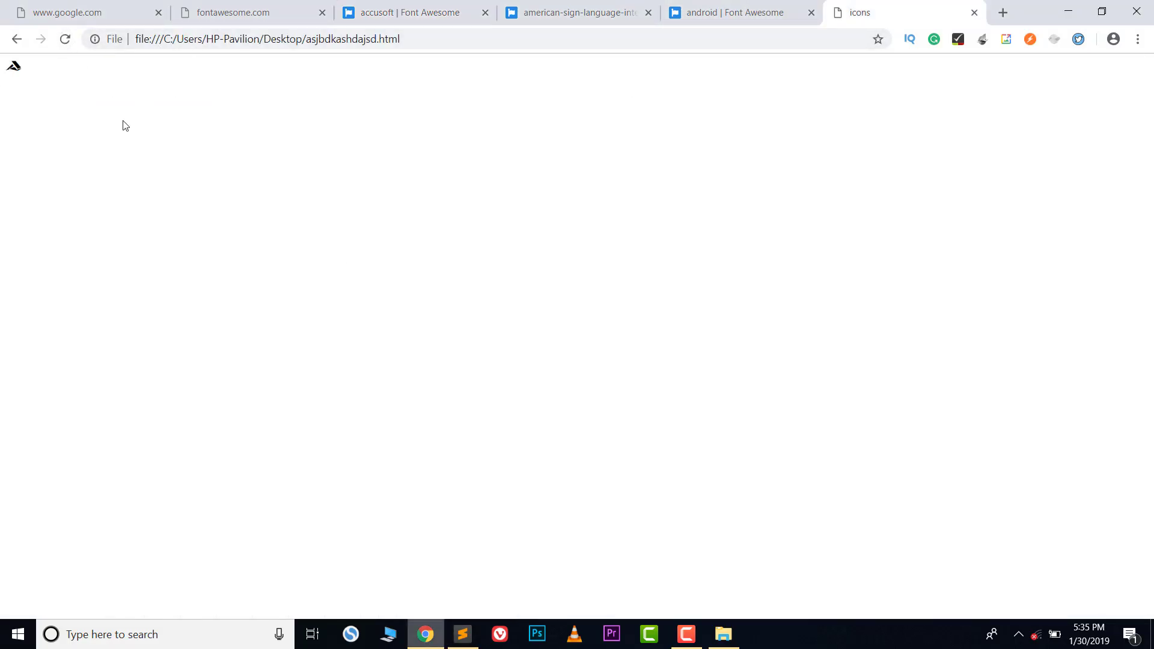
{"action": "scroll", "coordinate": [123, 125], "scroll_direction": "up", "scroll_amount": 9}
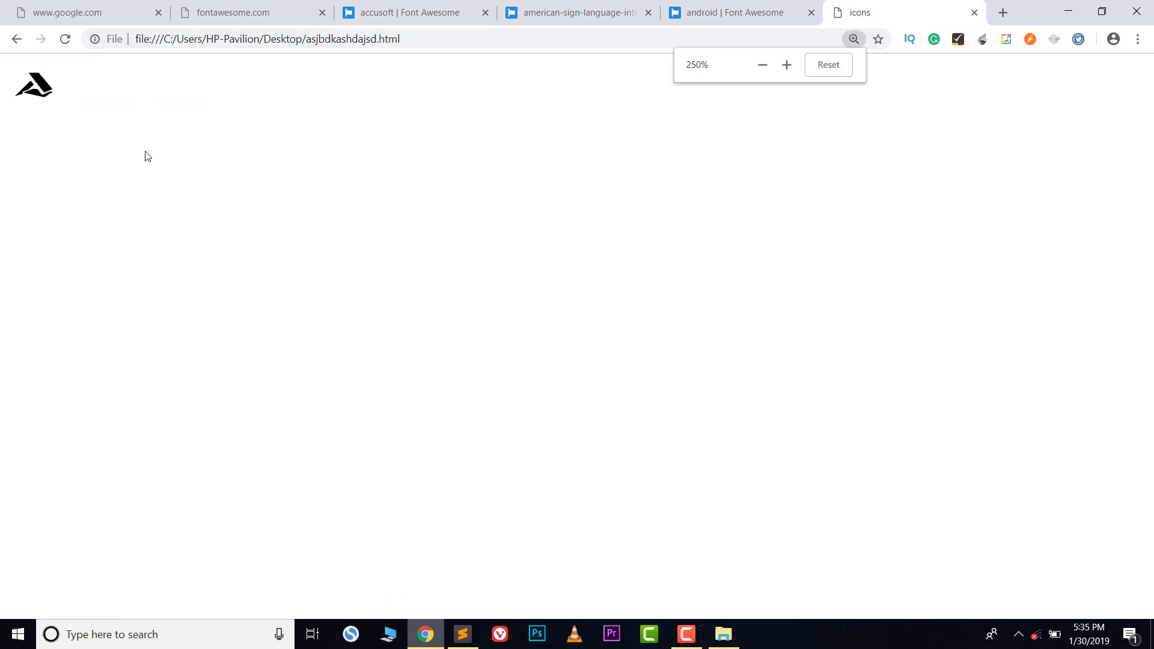
{"action": "left_click", "coordinate": [595, 11]}
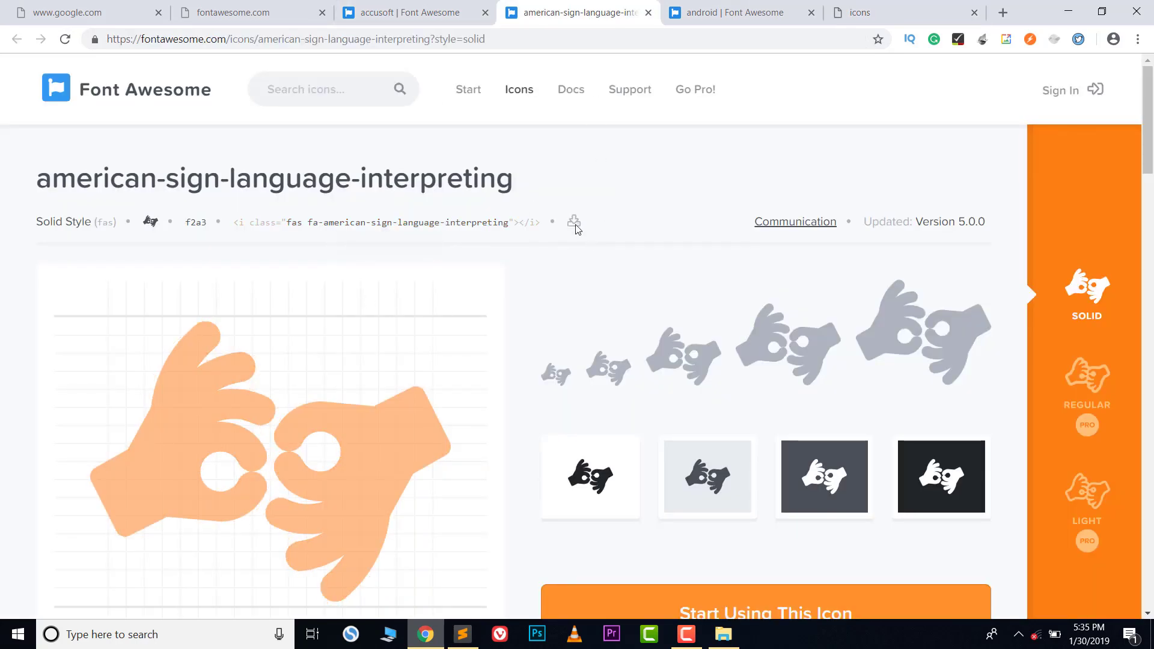
Step: Paste the american-sign-language-interpreting snippet on line 9 in Sublime, save, and dismiss the license prompt
{"action": "left_click", "coordinate": [429, 225]}
{"action": "left_click", "coordinate": [462, 635]}
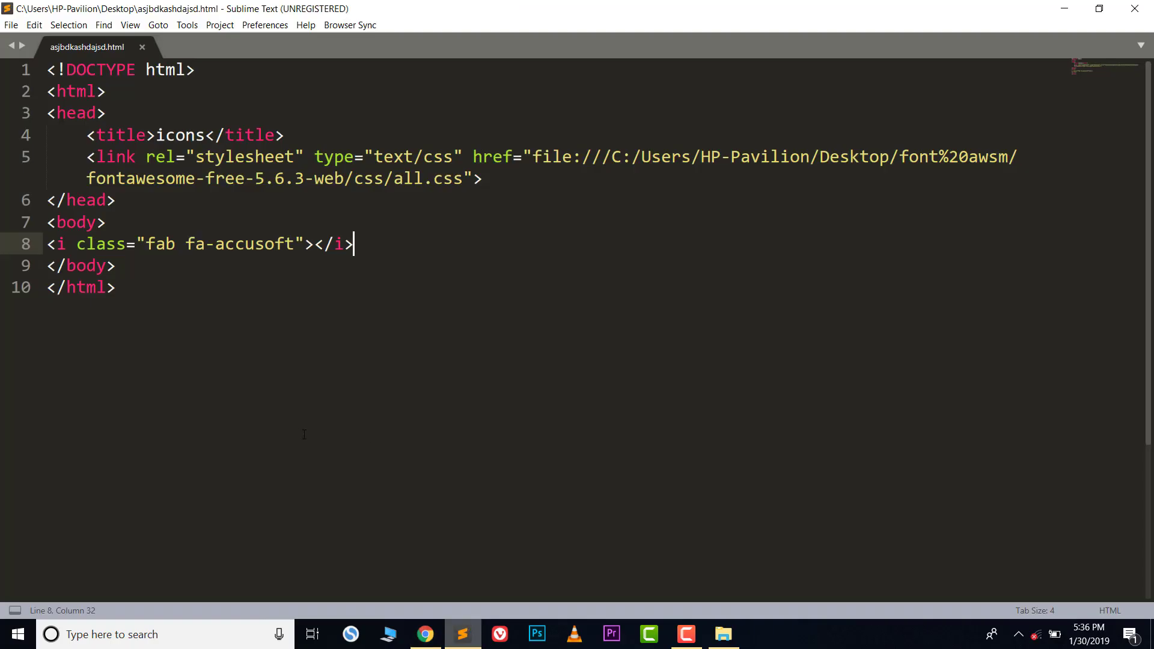
{"action": "key", "text": "Return"}
{"action": "key", "text": "ctrl+v"}
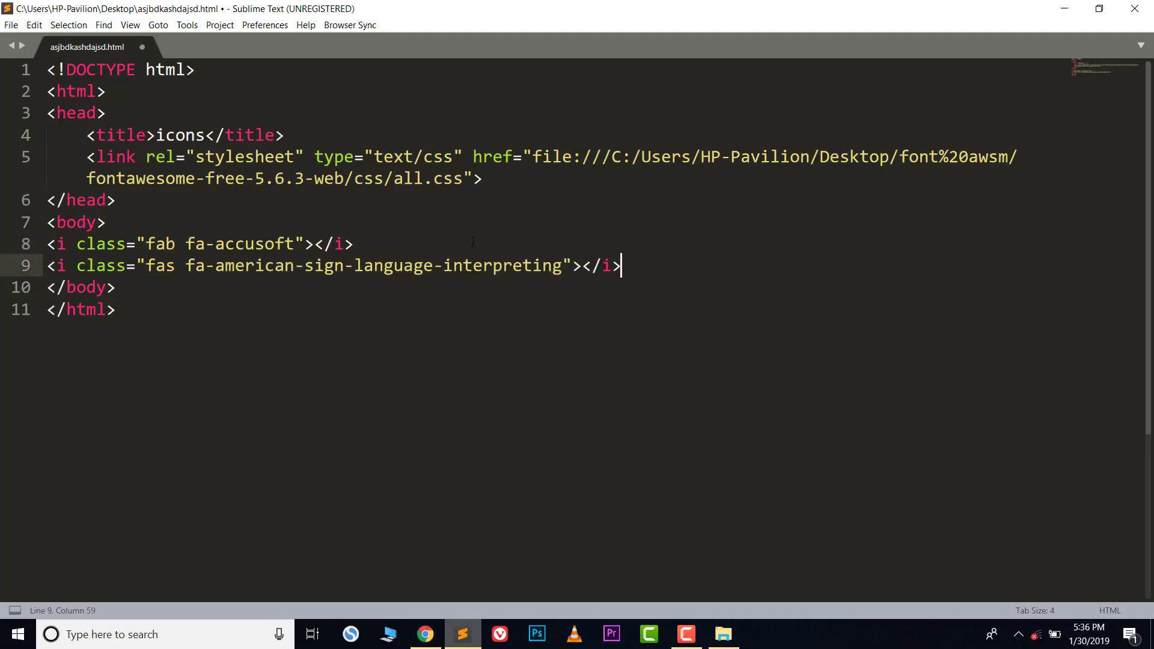
{"action": "key", "text": "ctrl+s"}
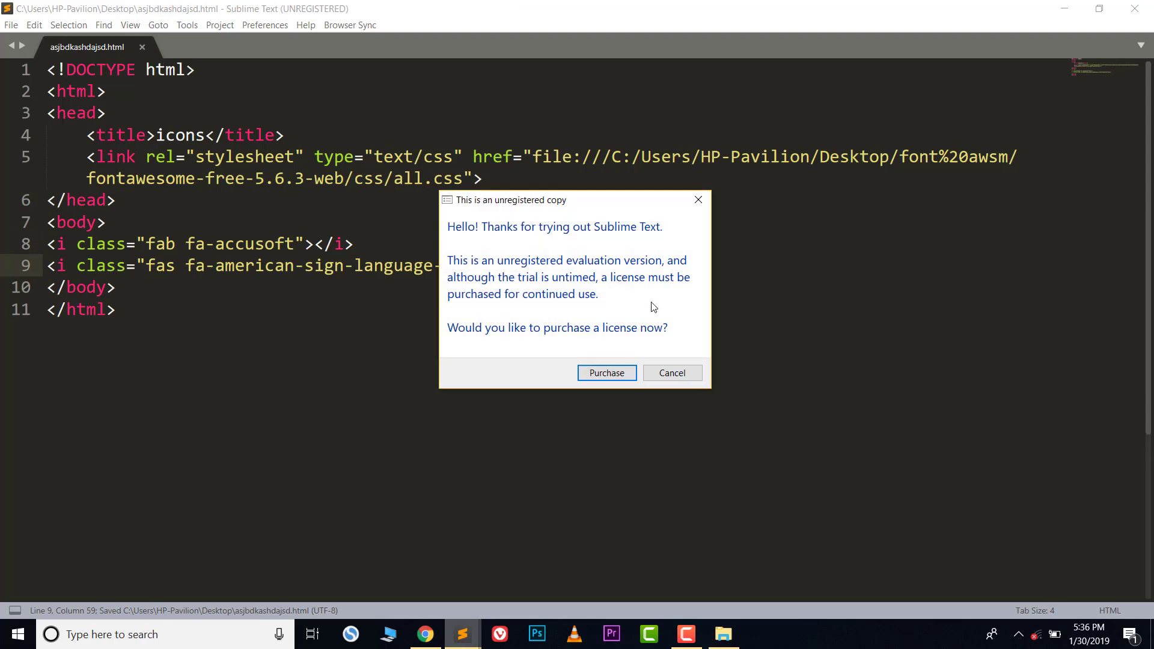
{"action": "left_click", "coordinate": [671, 373]}
Step: Reload the local icons page to show the sign-language icon next to accusoft
{"action": "left_click", "coordinate": [425, 635]}
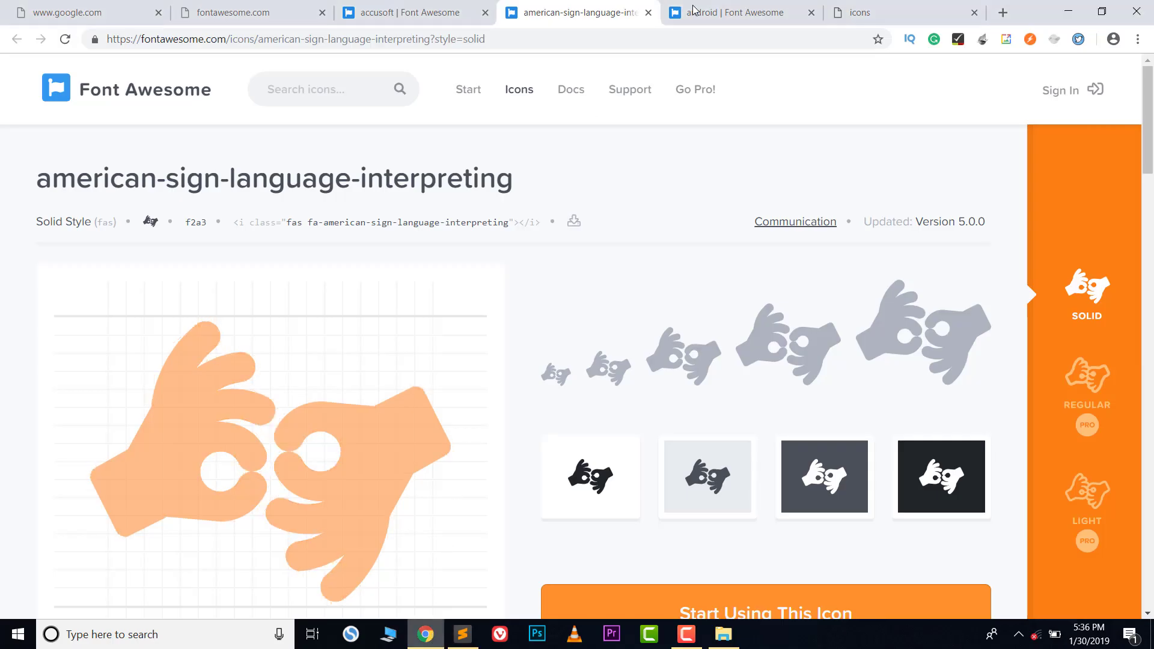
{"action": "left_click", "coordinate": [860, 12]}
{"action": "left_click", "coordinate": [65, 39]}
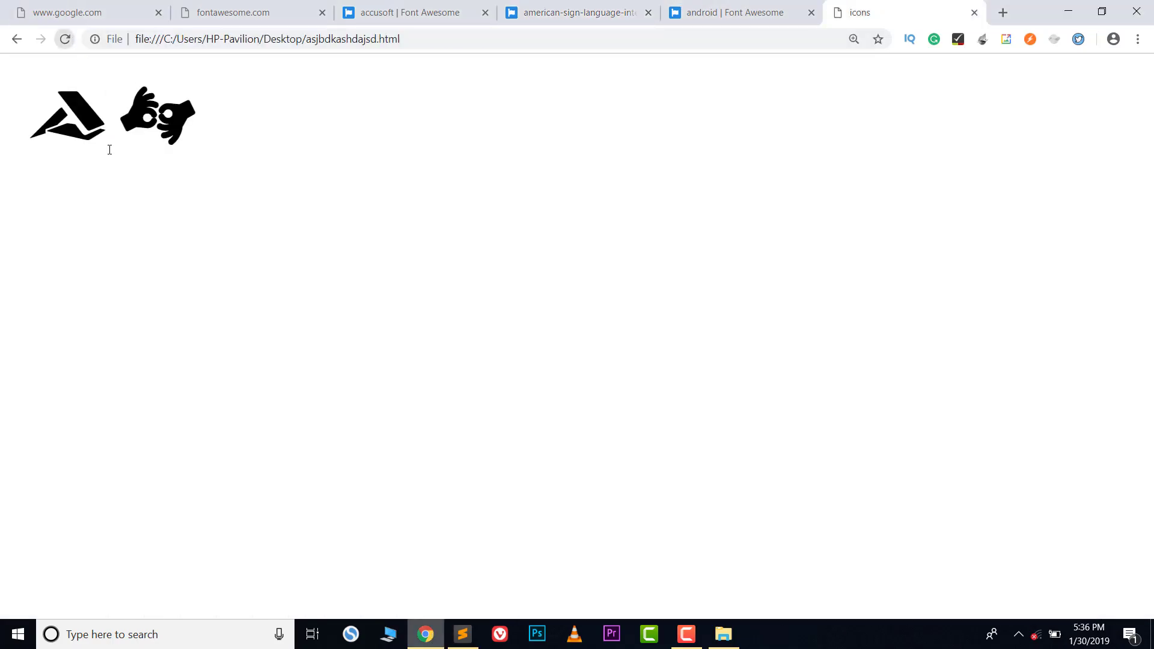
{"action": "left_click_drag", "start_coordinate": [387, 163], "coordinate": [627, 3]}
Step: Copy the android icon's HTML snippet, paste it on line 10, and save
{"action": "left_click", "coordinate": [738, 9]}
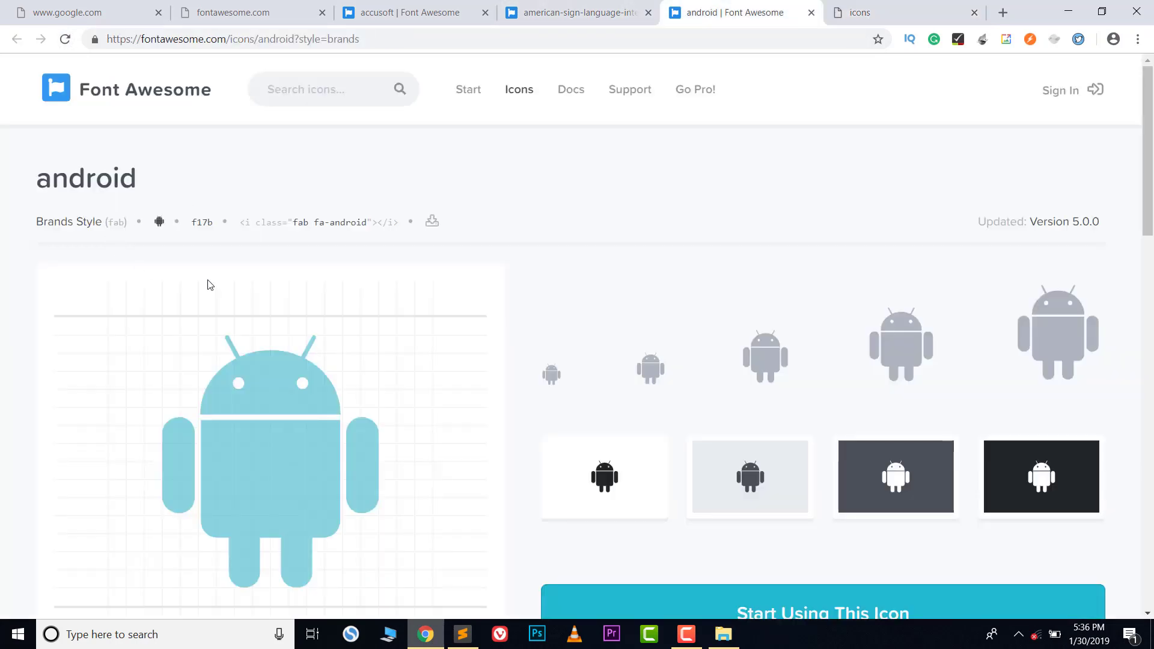
{"action": "left_click", "coordinate": [341, 223]}
{"action": "left_click", "coordinate": [462, 635]}
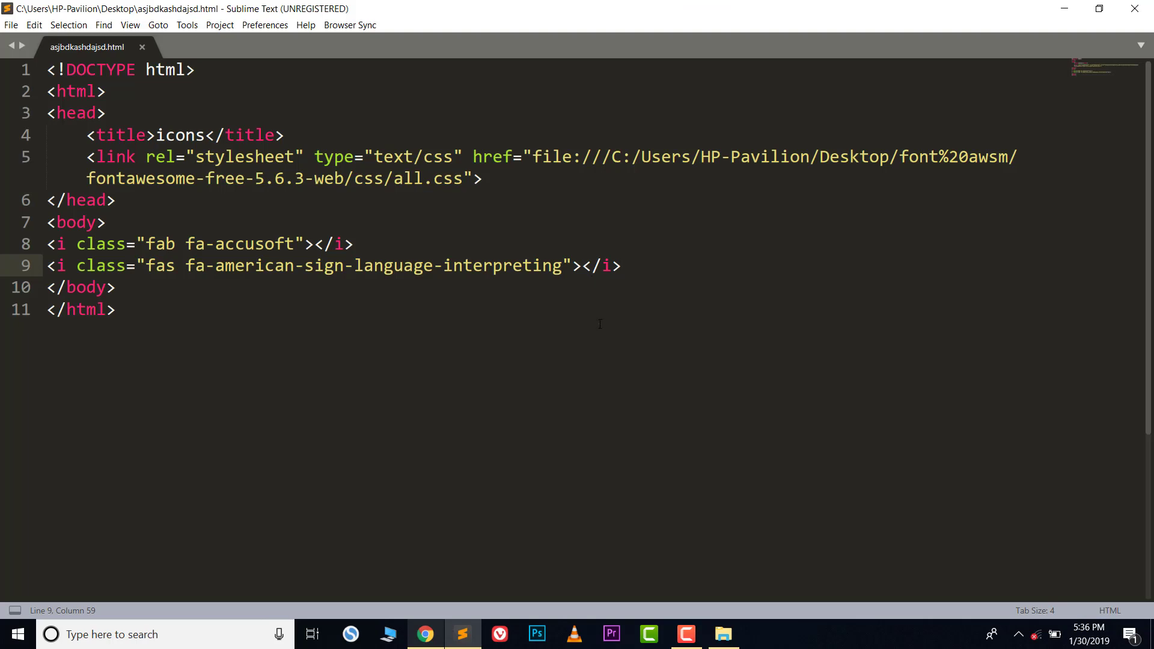
{"action": "key", "text": "Return"}
{"action": "key", "text": "ctrl+v"}
{"action": "key", "text": "ctrl+s"}
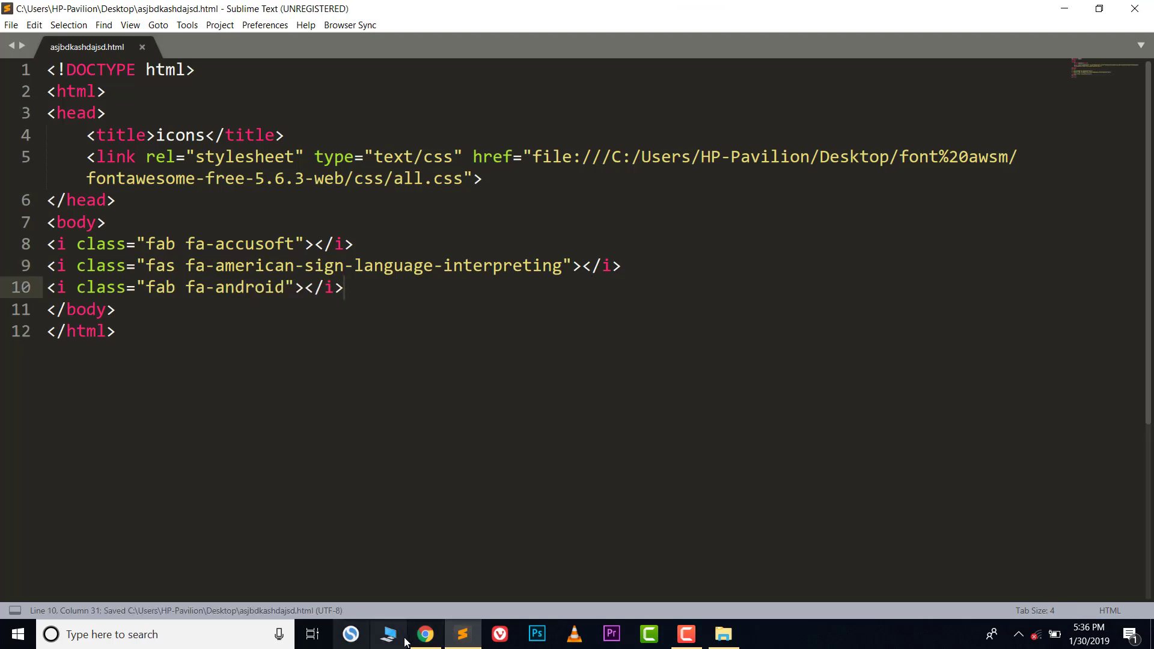
Step: Reload the local icons page so accusoft, sign-language and android icons all render
{"action": "left_click", "coordinate": [421, 630]}
{"action": "key", "text": "ctrl+Tab"}
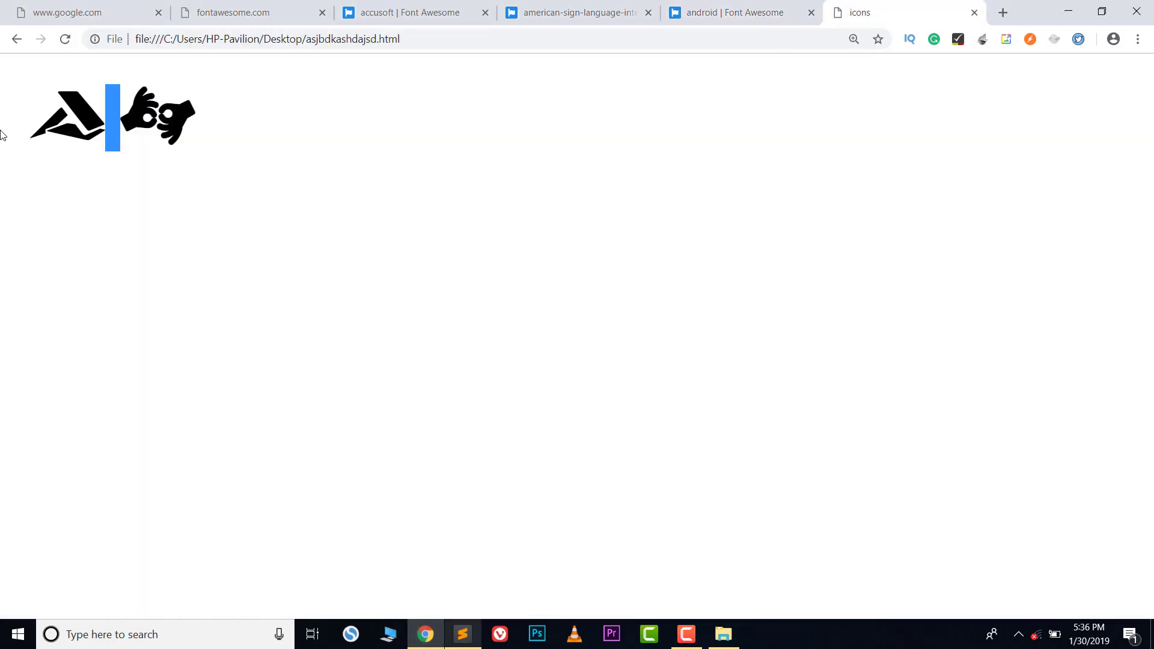
{"action": "left_click", "coordinate": [66, 39]}
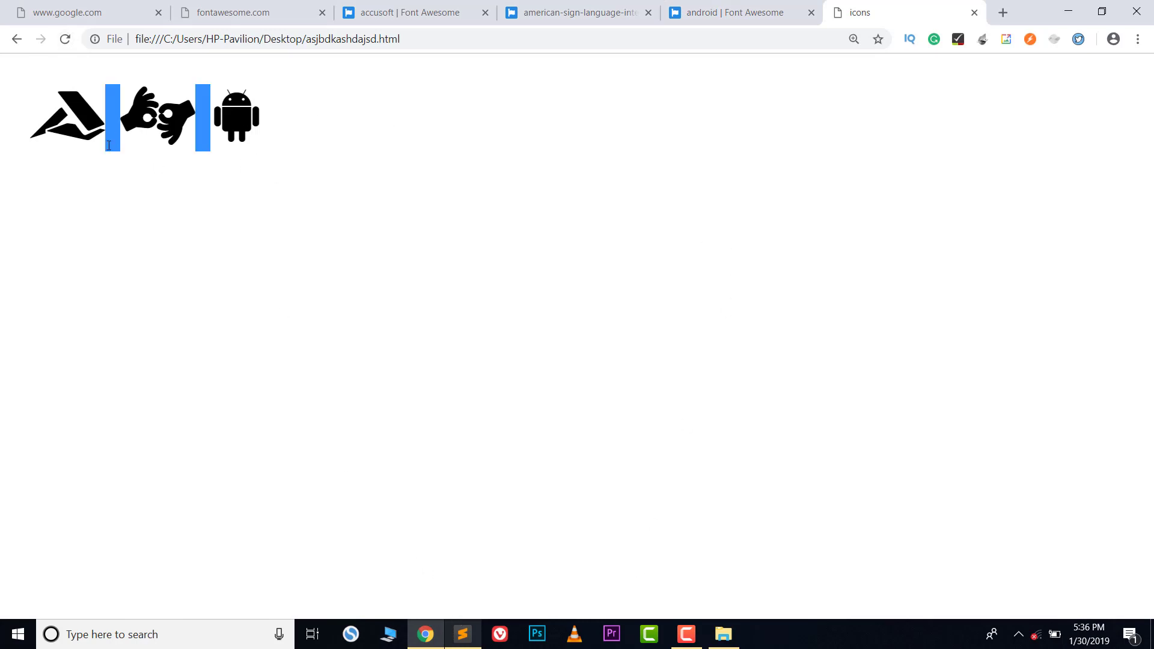
{"action": "left_click", "coordinate": [434, 614]}
{"action": "left_click", "coordinate": [462, 634]}
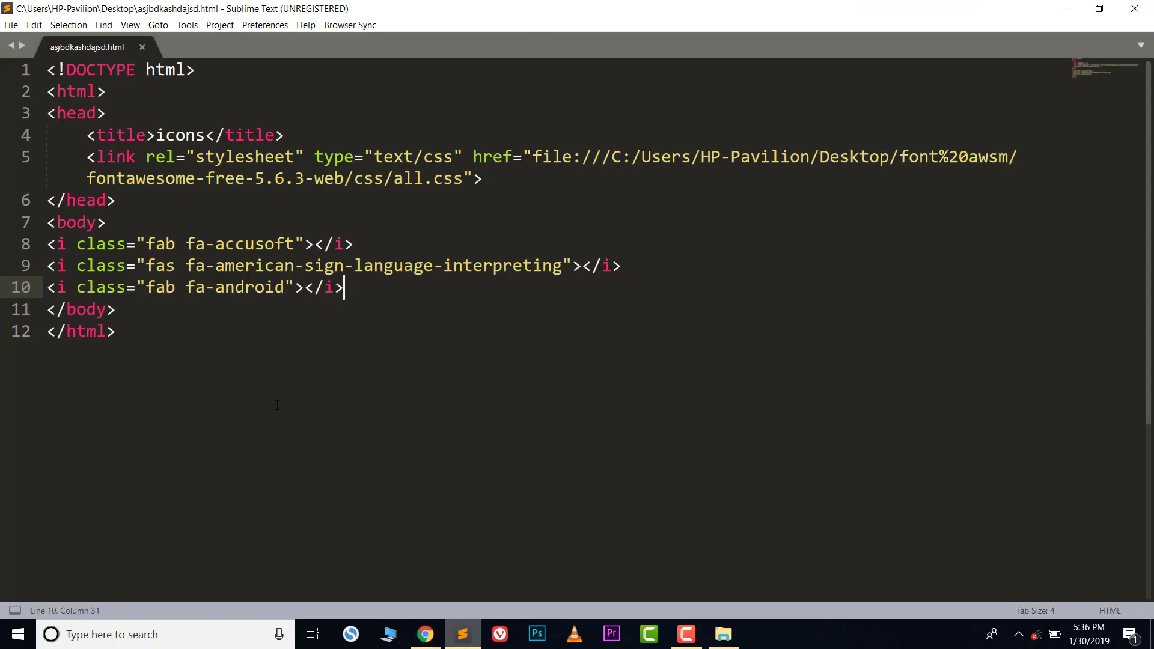